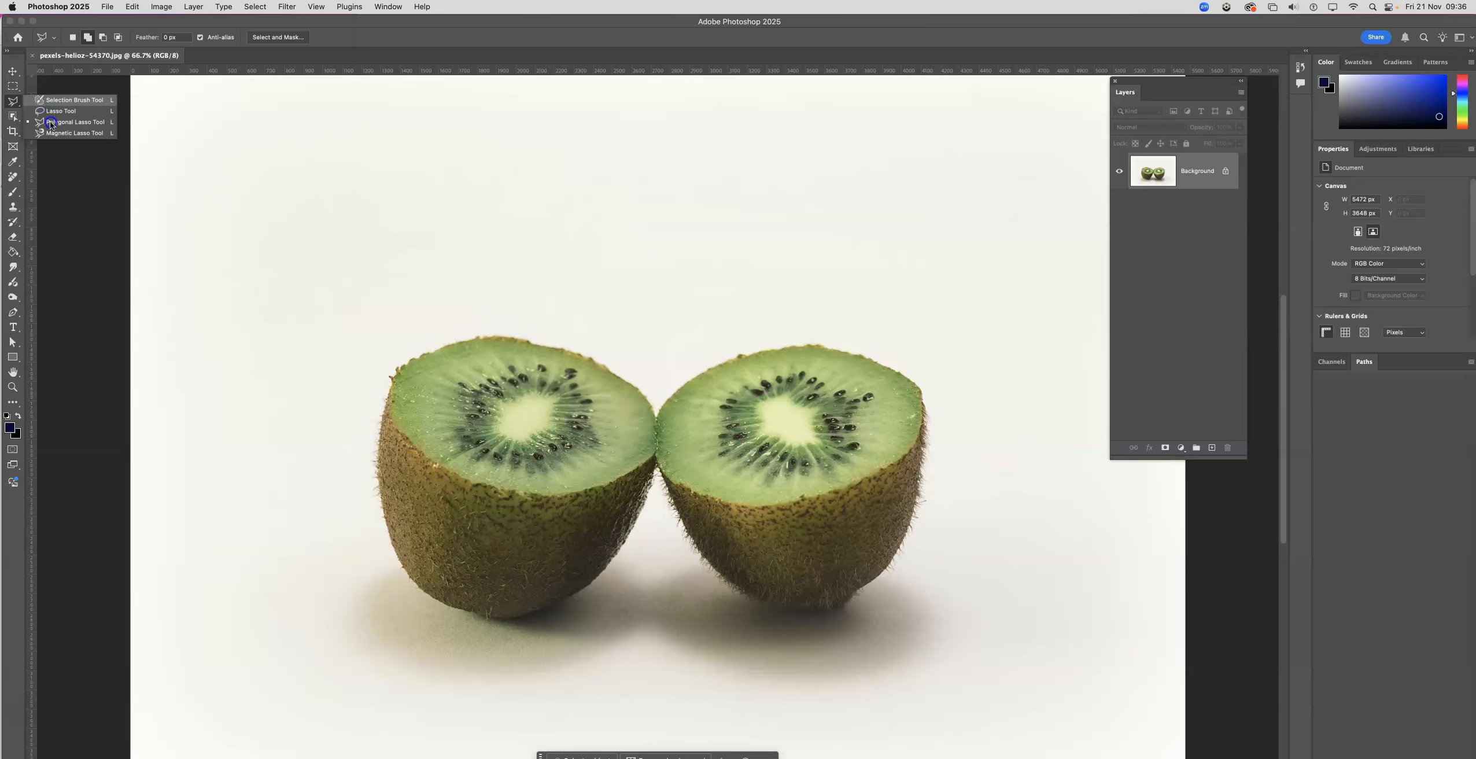
Select the left kiwi half by tracing its outline with the Lasso tool in new-selection mode
{"action": "left_click", "coordinate": [13, 102]}
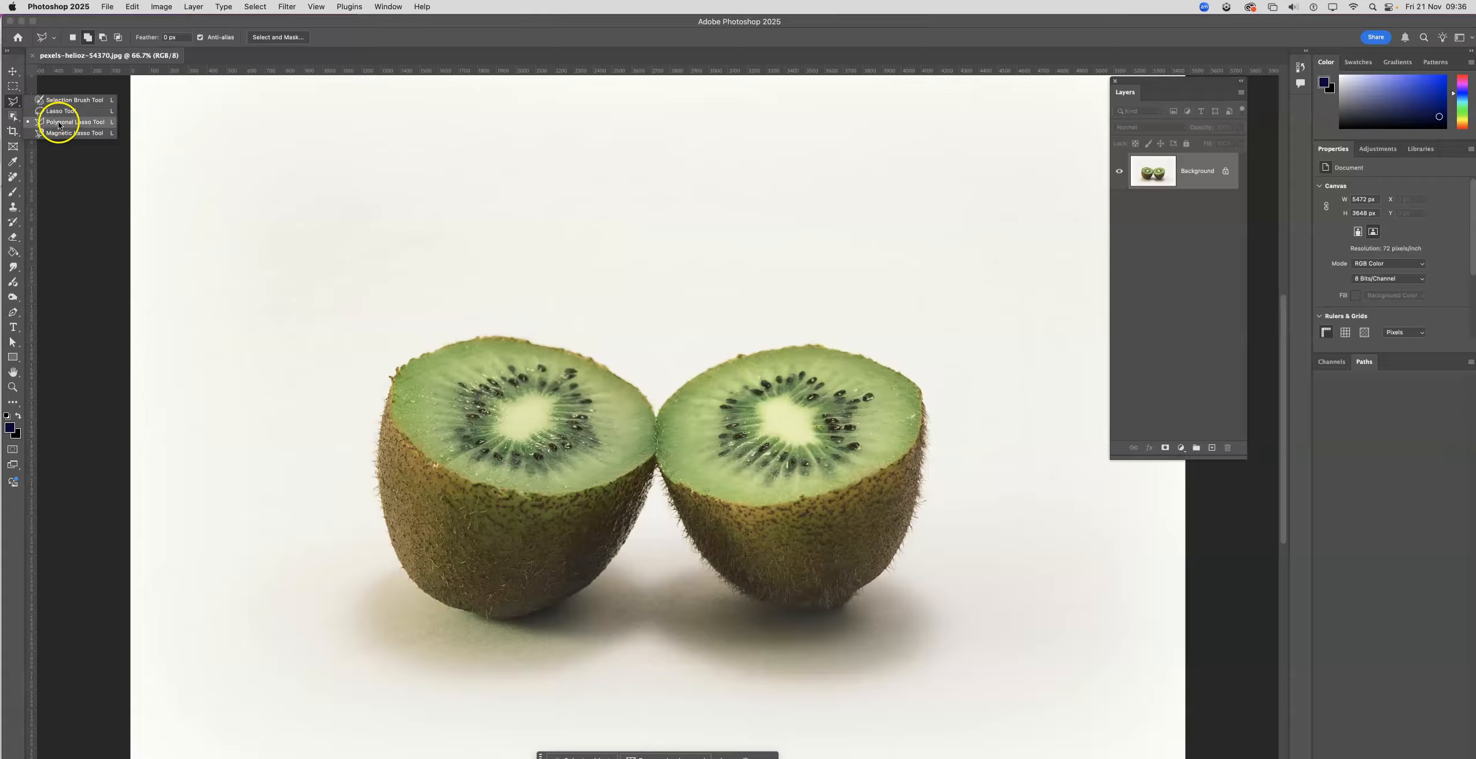
{"action": "left_click", "coordinate": [58, 110]}
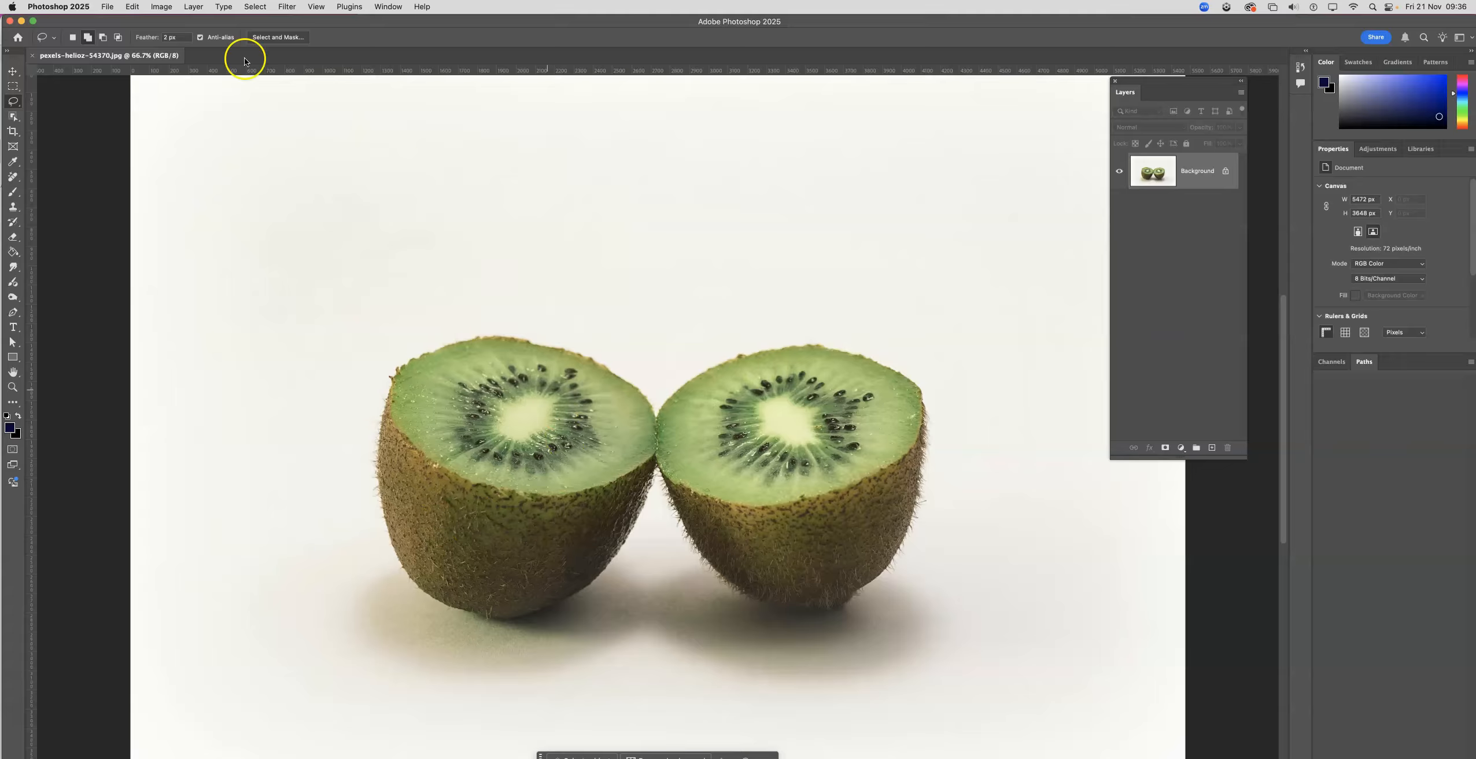
{"action": "left_click", "coordinate": [72, 38]}
{"action": "left_click", "coordinate": [73, 38]}
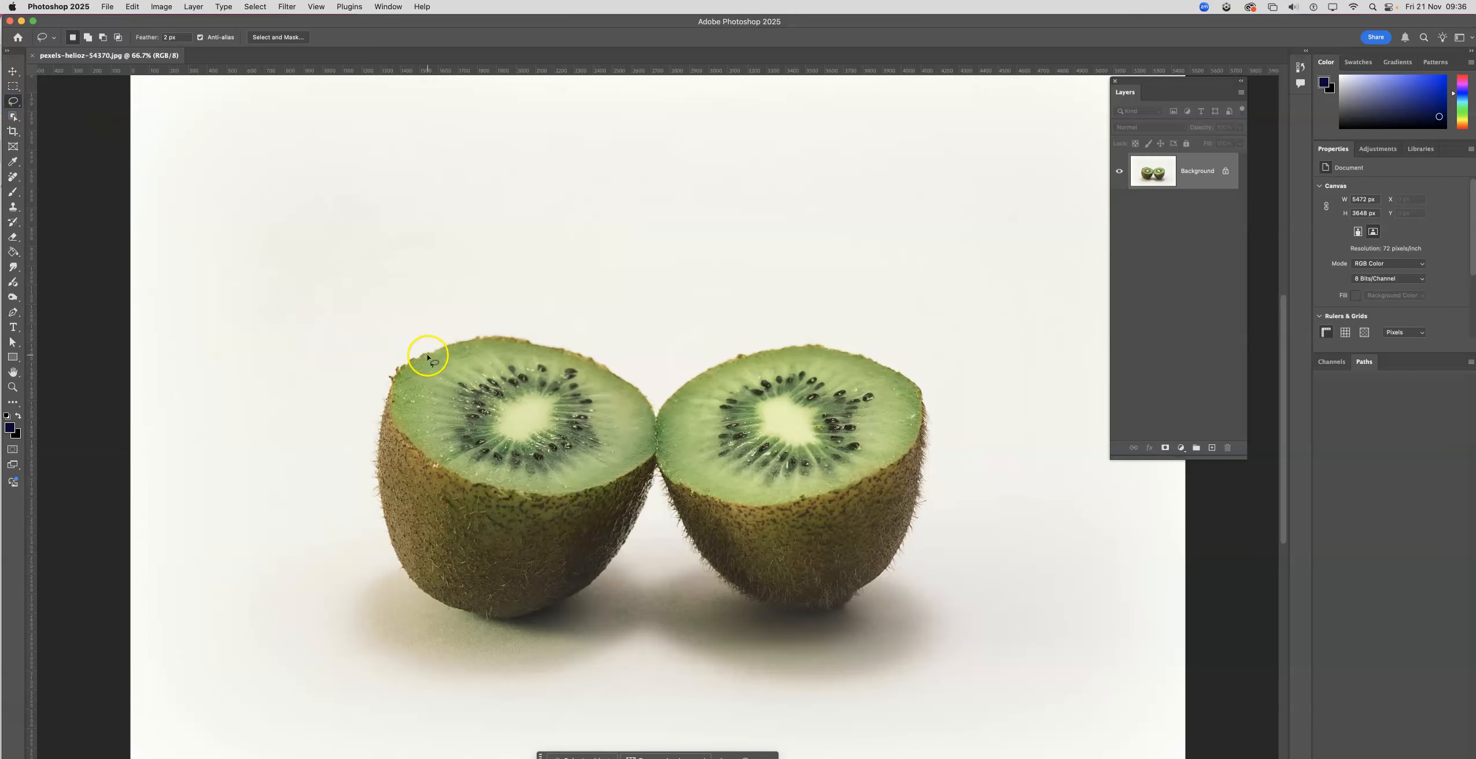
{"action": "left_click_drag", "start_coordinate": [429, 353], "coordinate": [429, 353]}
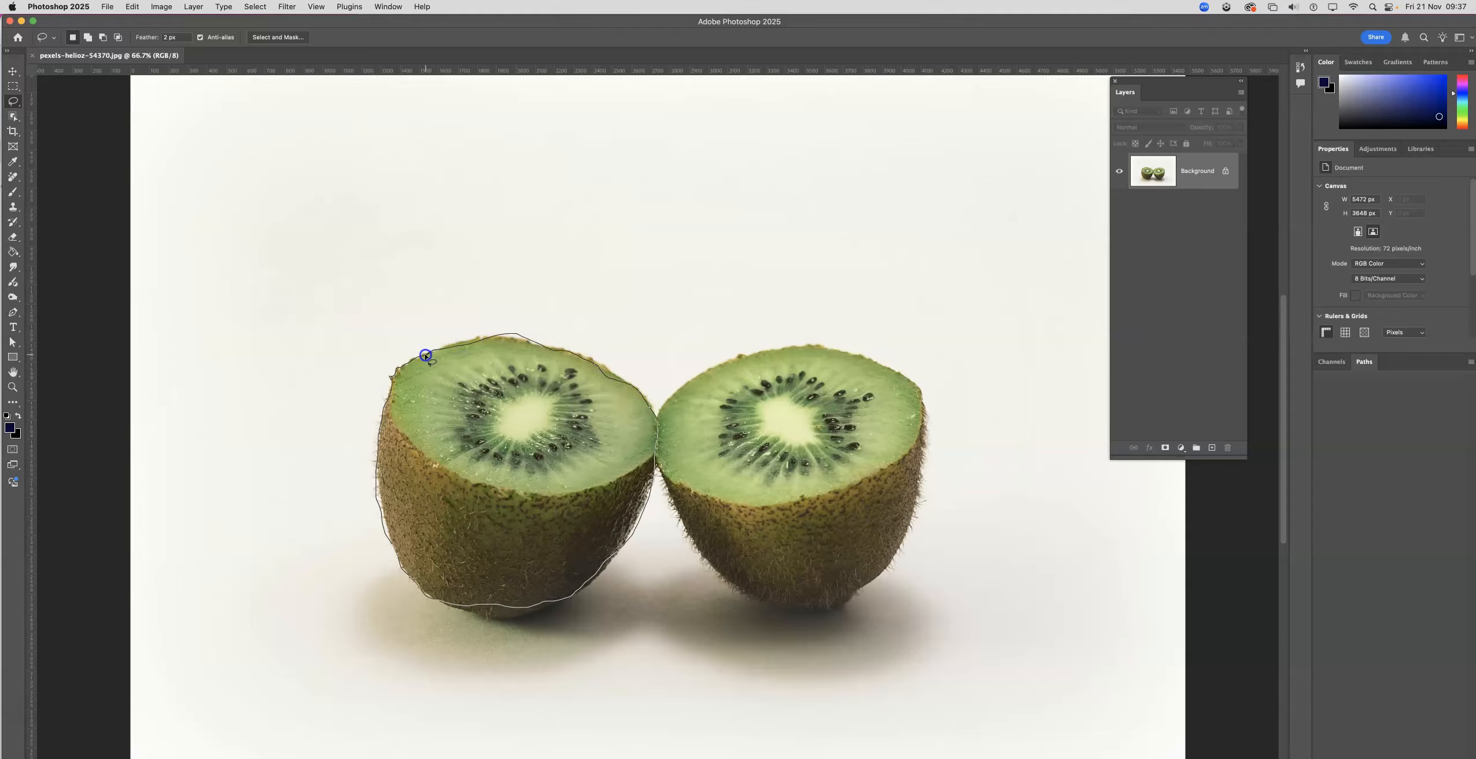
{"action": "left_click_drag", "start_coordinate": [425, 354], "coordinate": [421, 353]}
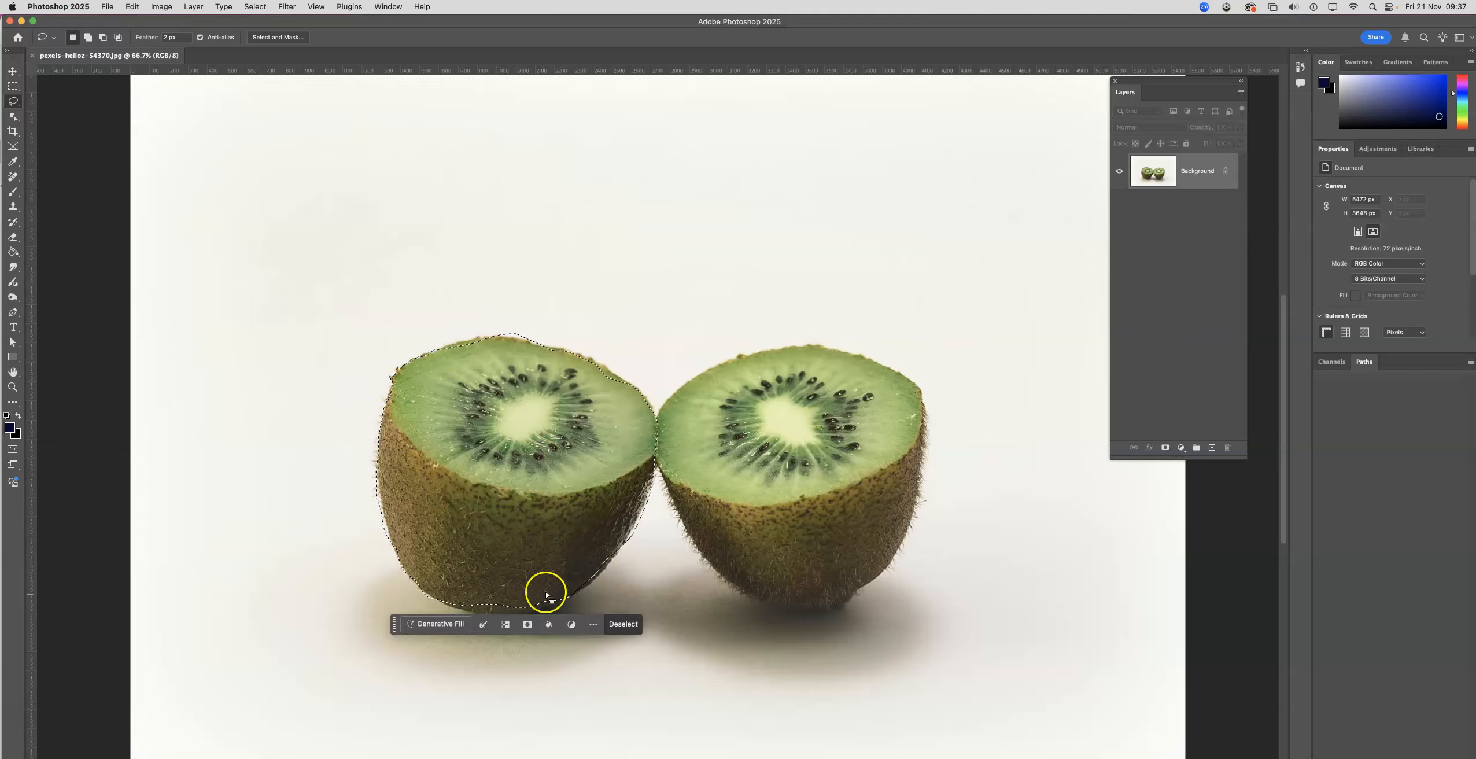
Add the missed areas along the left kiwi's top, right and bottom edges to the lasso selection
{"action": "left_click", "coordinate": [88, 37]}
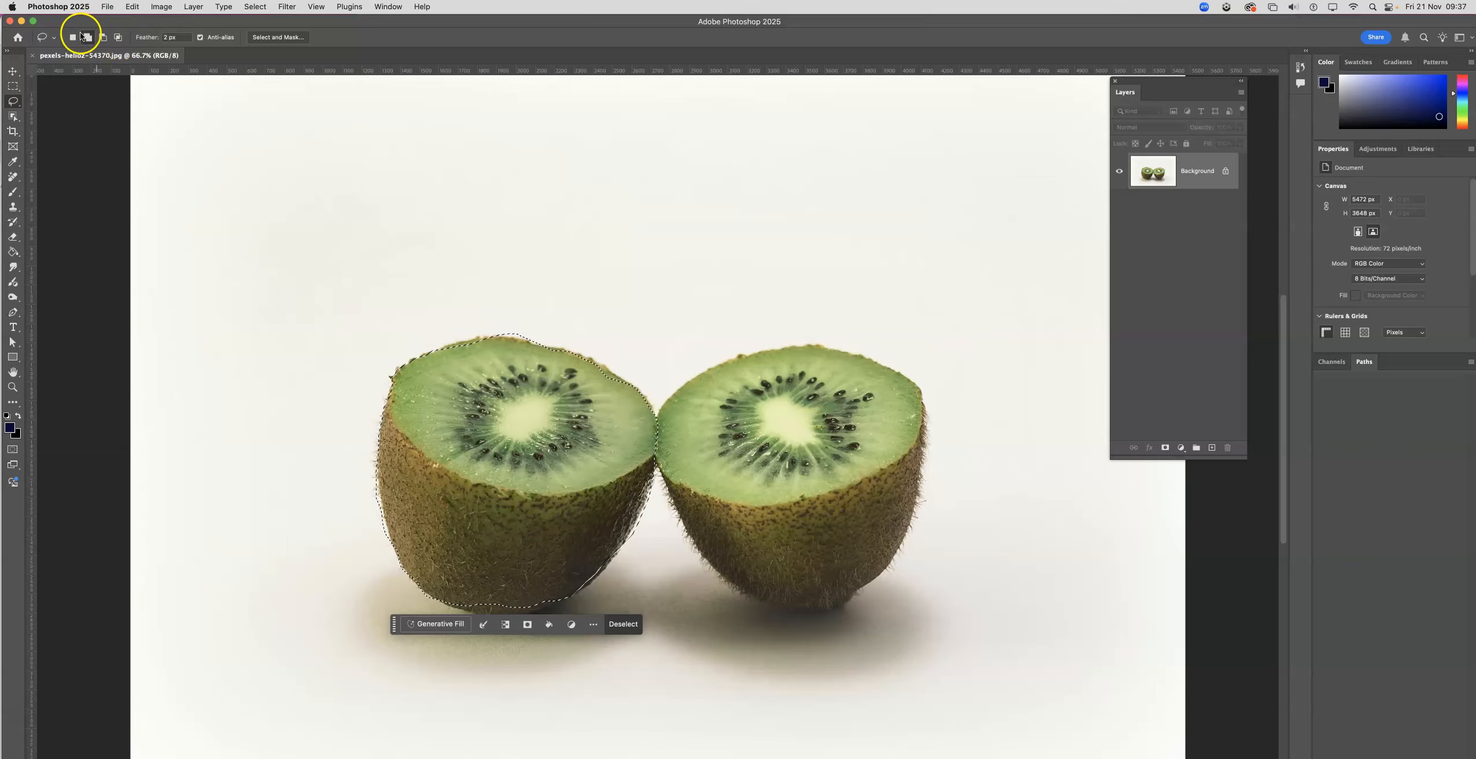
{"action": "mouse_move", "coordinate": [484, 336]}
{"action": "left_mouse_down"}
{"action": "mouse_move", "coordinate": [432, 351]}
{"action": "mouse_move", "coordinate": [486, 338]}
{"action": "left_mouse_up"}
{"action": "mouse_move", "coordinate": [592, 363]}
{"action": "left_mouse_down"}
{"action": "mouse_move", "coordinate": [638, 392]}
{"action": "mouse_move", "coordinate": [541, 353]}
{"action": "left_mouse_up"}
{"action": "mouse_move", "coordinate": [620, 551]}
{"action": "left_mouse_down"}
{"action": "mouse_move", "coordinate": [565, 593]}
{"action": "mouse_move", "coordinate": [619, 549]}
{"action": "left_mouse_up"}
{"action": "left_click_drag", "start_coordinate": [557, 596], "coordinate": [535, 612]}
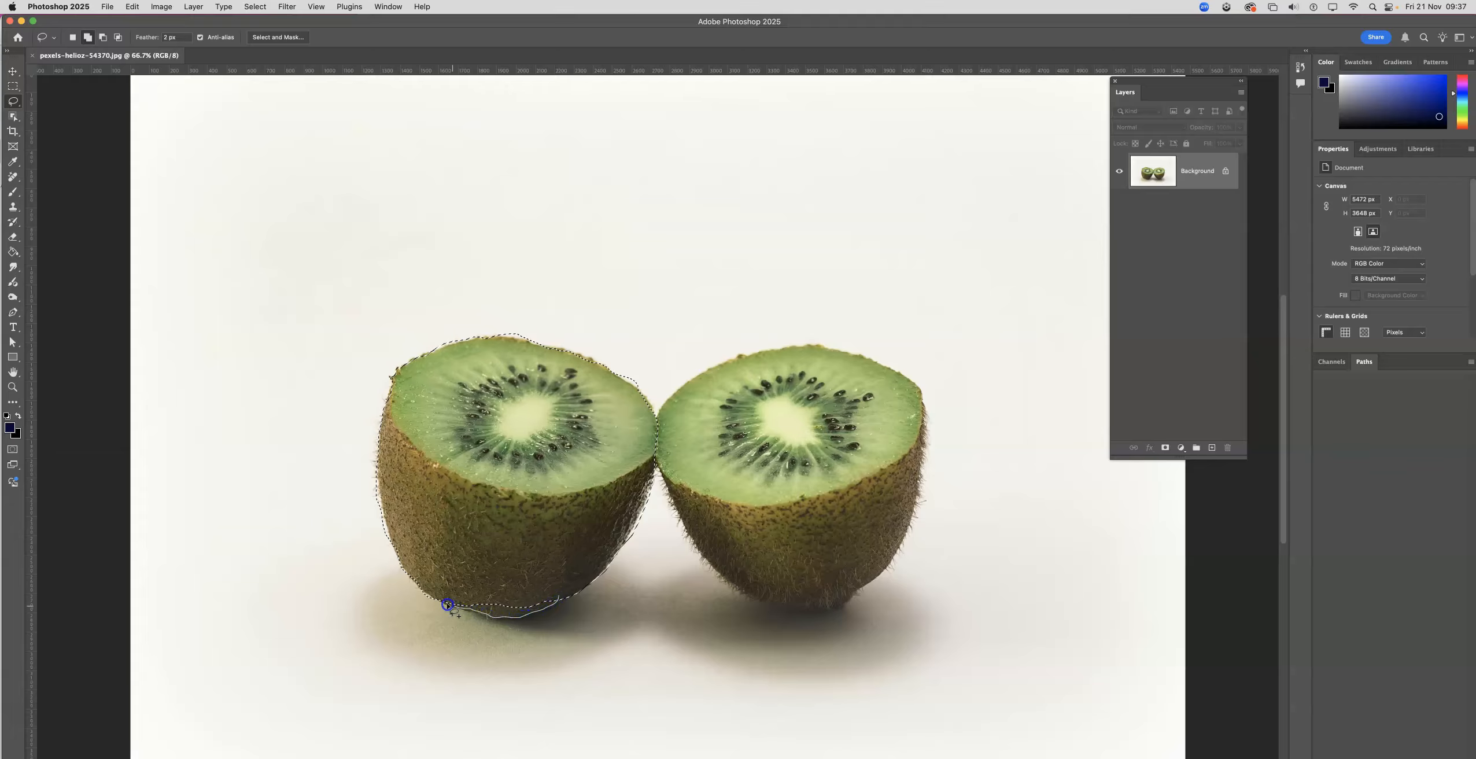
{"action": "left_click_drag", "start_coordinate": [561, 599], "coordinate": [561, 599]}
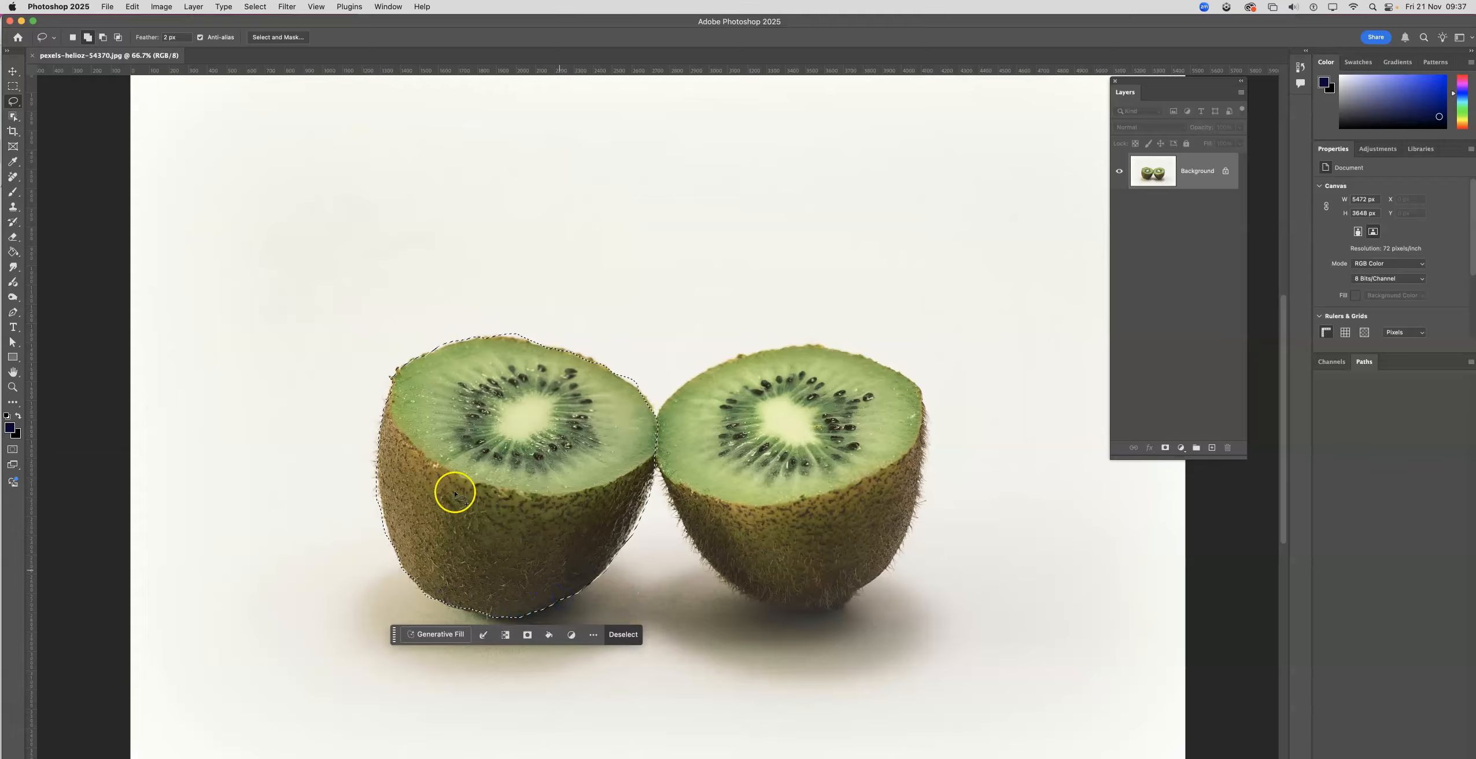
Subtract the excess background along the left kiwi's outer side and top edge from the selection
{"action": "left_click", "coordinate": [103, 37]}
{"action": "left_click_drag", "start_coordinate": [373, 469], "coordinate": [380, 488]}
{"action": "left_click_drag", "start_coordinate": [381, 547], "coordinate": [374, 473]}
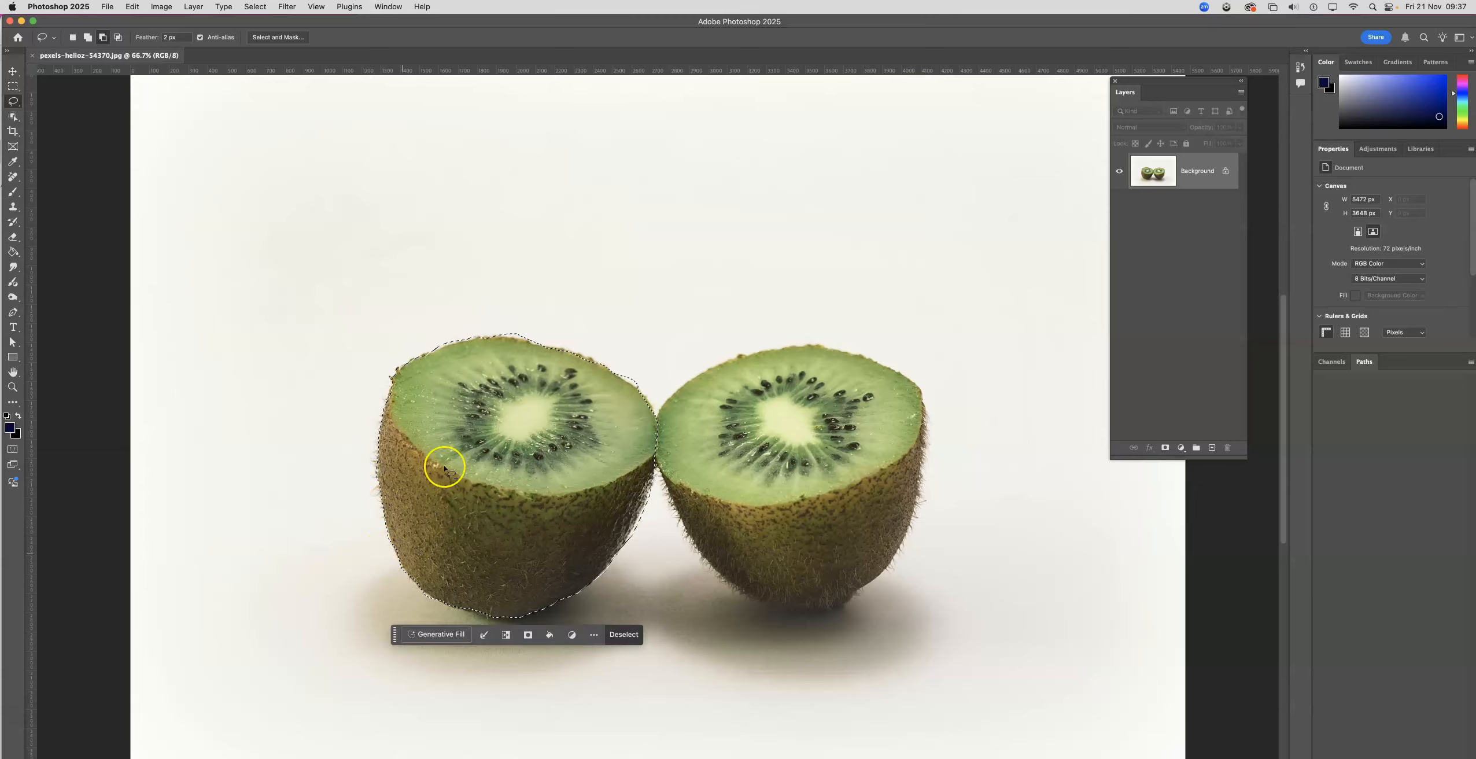
{"action": "mouse_move", "coordinate": [499, 335]}
{"action": "left_mouse_down"}
{"action": "mouse_move", "coordinate": [500, 328]}
{"action": "mouse_move", "coordinate": [422, 346]}
{"action": "mouse_move", "coordinate": [488, 333]}
{"action": "left_mouse_up"}
{"action": "mouse_move", "coordinate": [613, 363]}
{"action": "left_mouse_down"}
{"action": "mouse_move", "coordinate": [621, 379]}
{"action": "mouse_move", "coordinate": [498, 334]}
{"action": "left_mouse_up"}
Copy the selected left kiwi half to a new layer and check the cutout by temporarily hiding the Background layer
{"action": "left_click", "coordinate": [88, 37]}
{"action": "left_click_drag", "start_coordinate": [465, 609], "coordinate": [616, 620]}
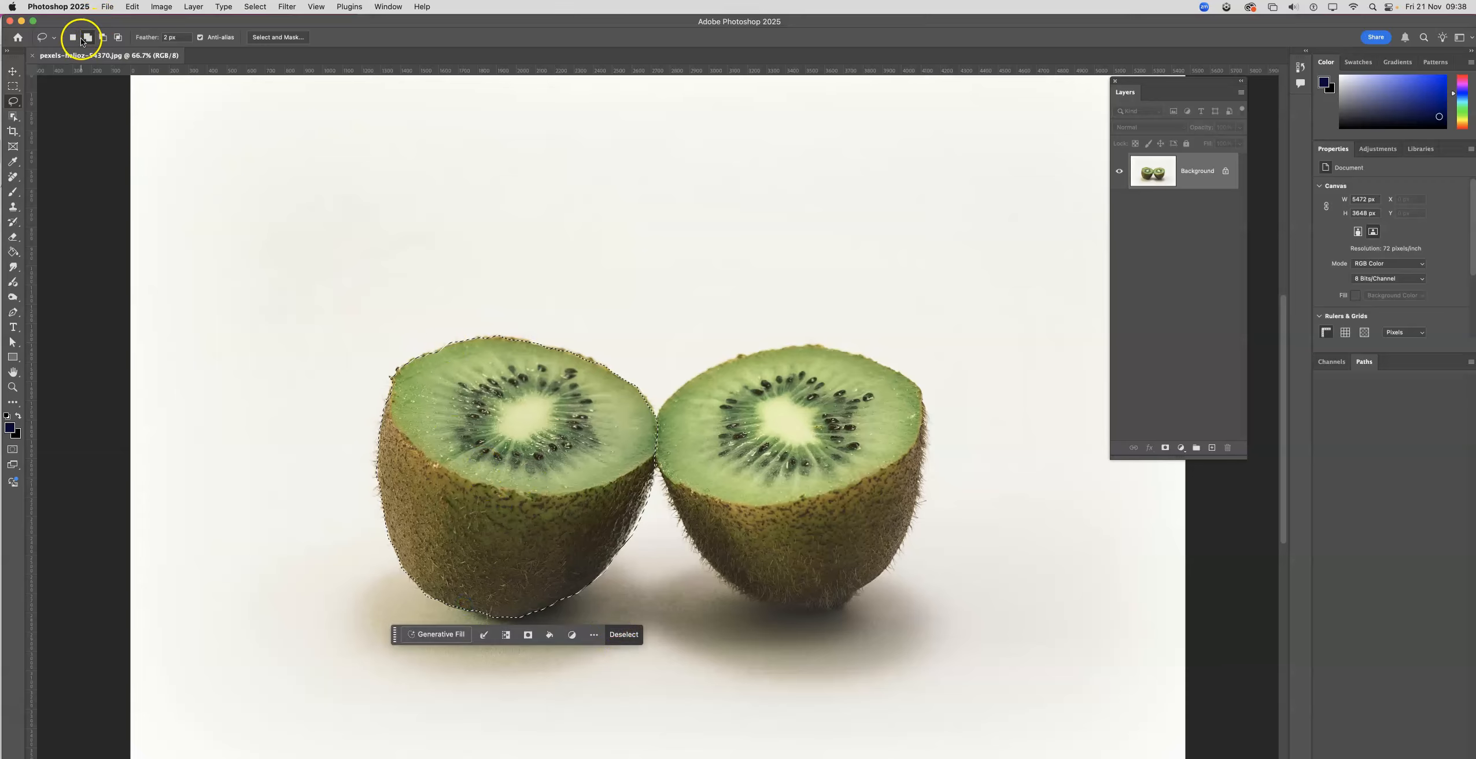
{"action": "left_click", "coordinate": [104, 37]}
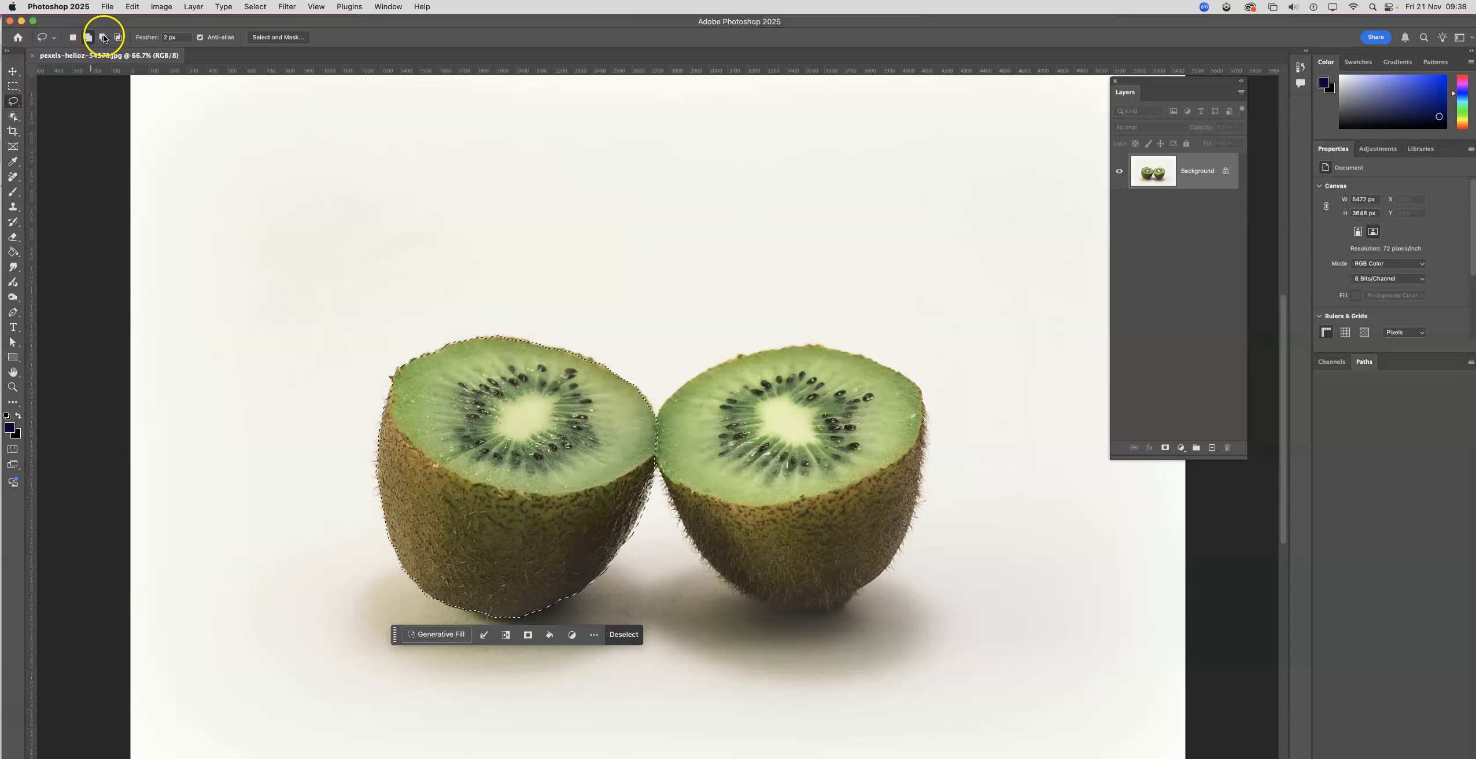
{"action": "left_click", "coordinate": [118, 38]}
{"action": "key", "text": "super+j"}
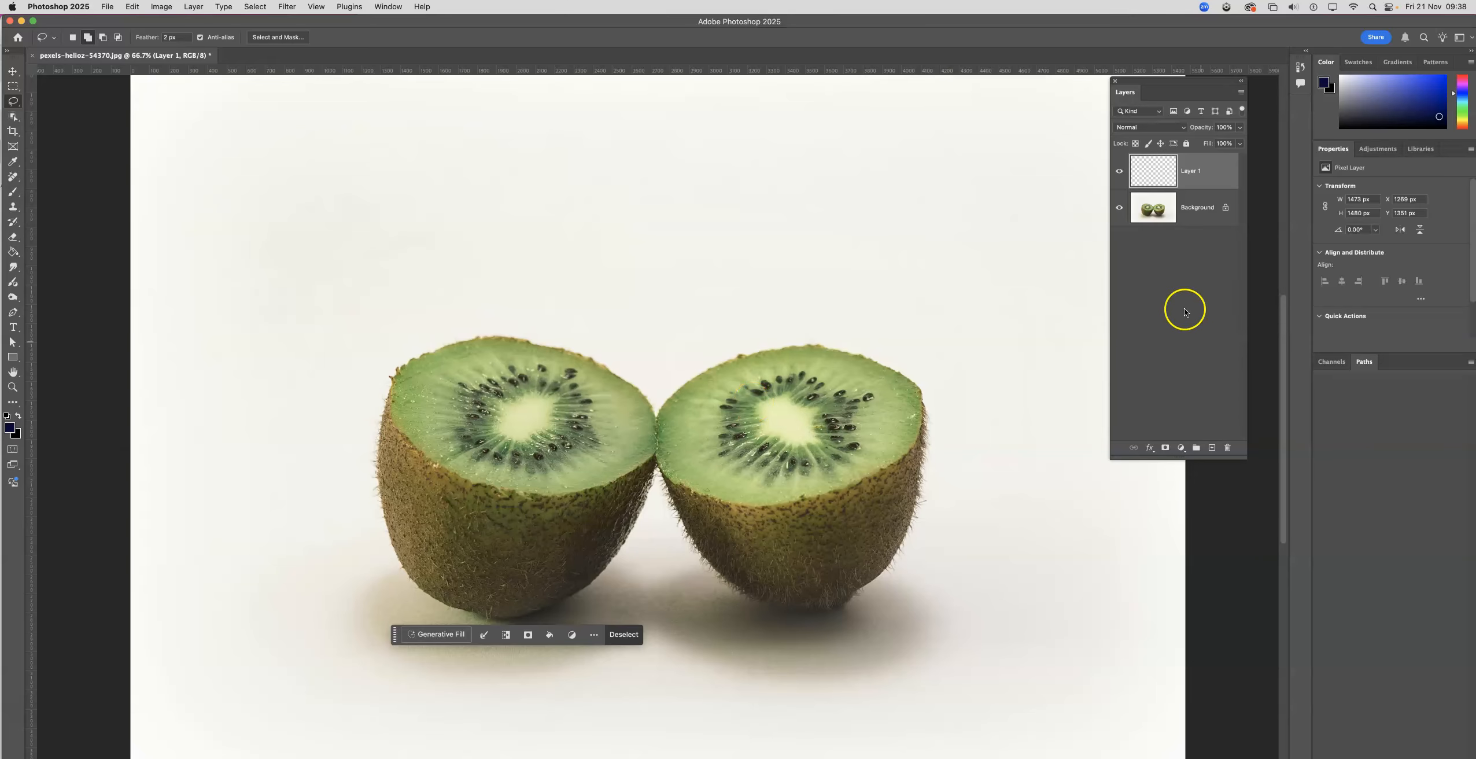
{"action": "left_click", "coordinate": [1119, 208]}
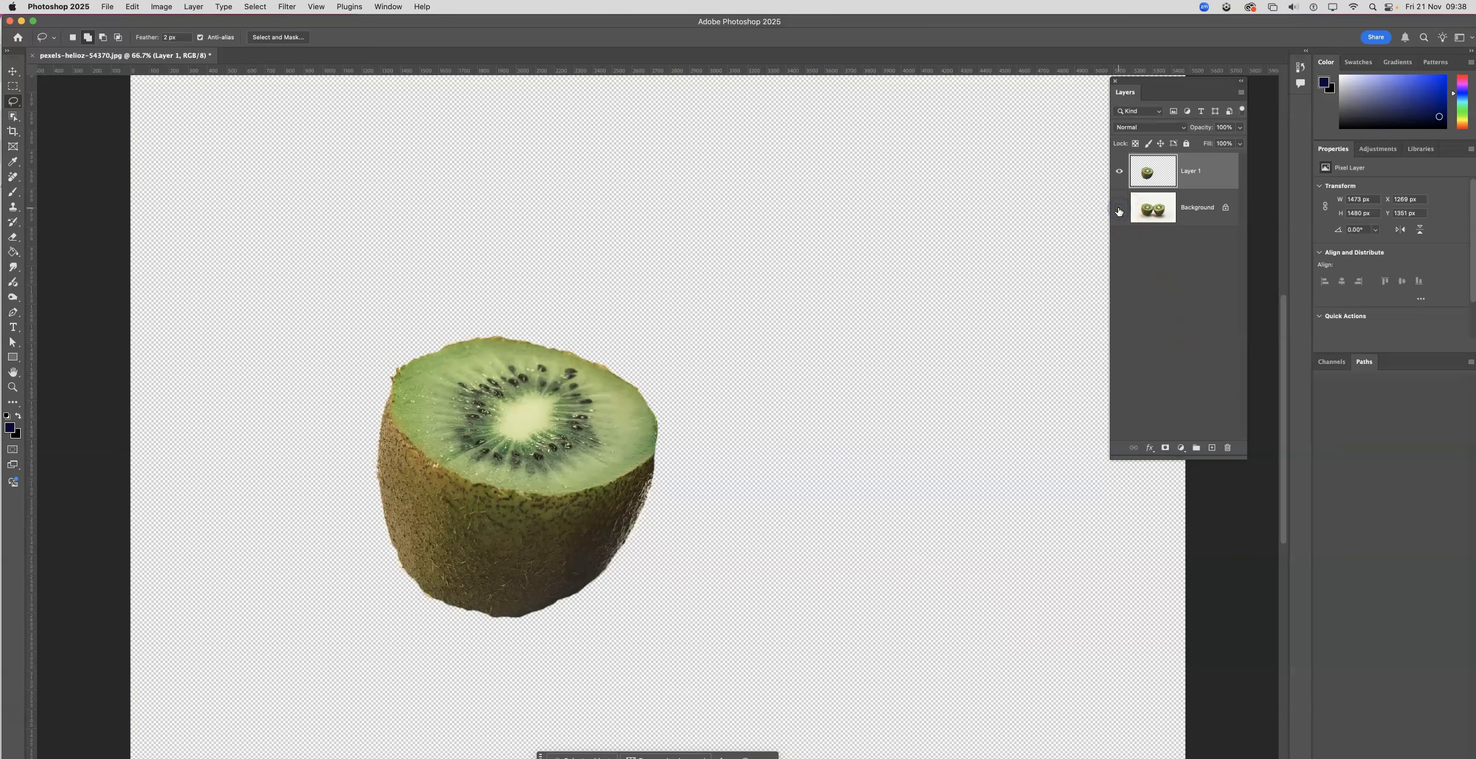
{"action": "left_click", "coordinate": [1119, 209]}
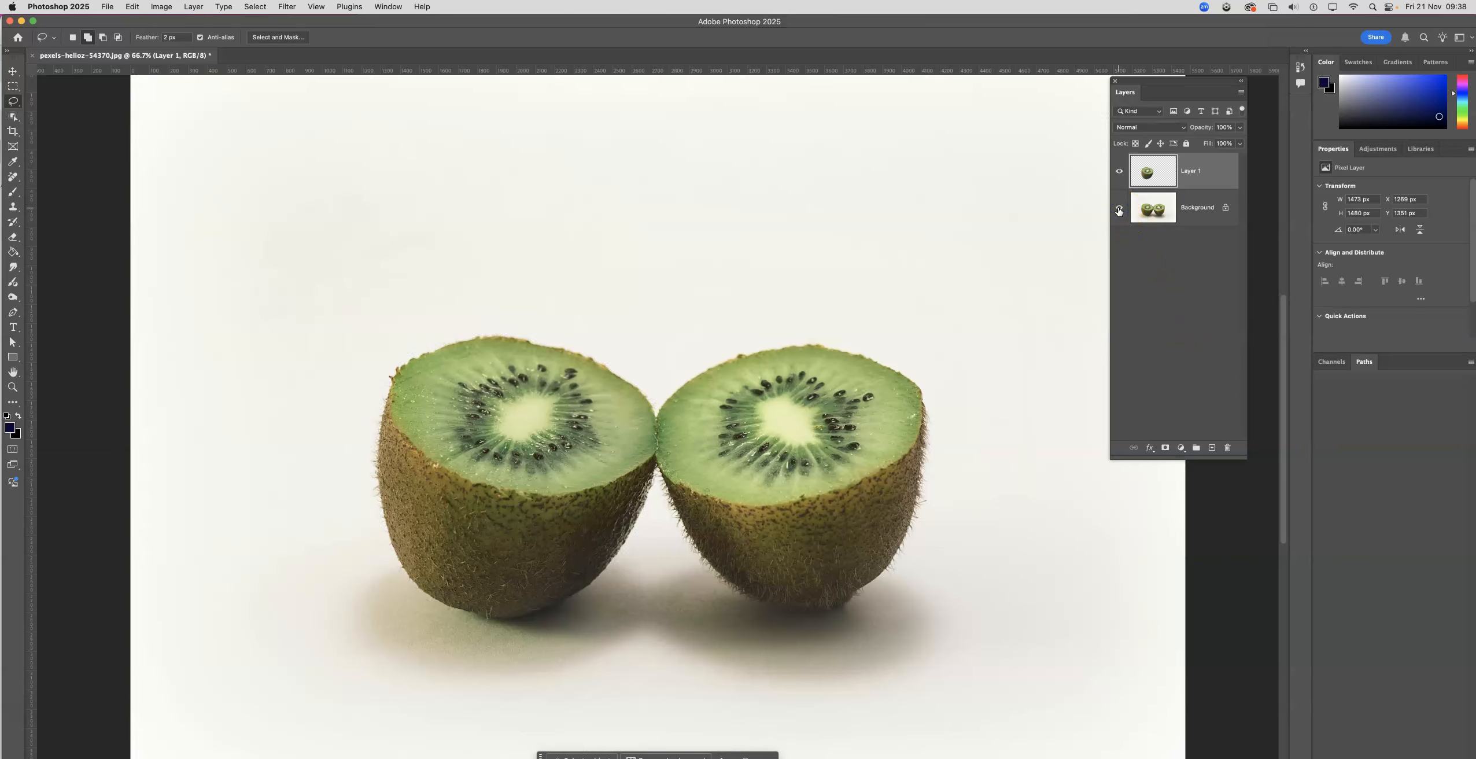
Recolour the copied kiwi half with a Hue/Saturation adjustment of Hue -60, Saturation +30 and slightly raised Lightness
{"action": "left_click", "coordinate": [13, 70]}
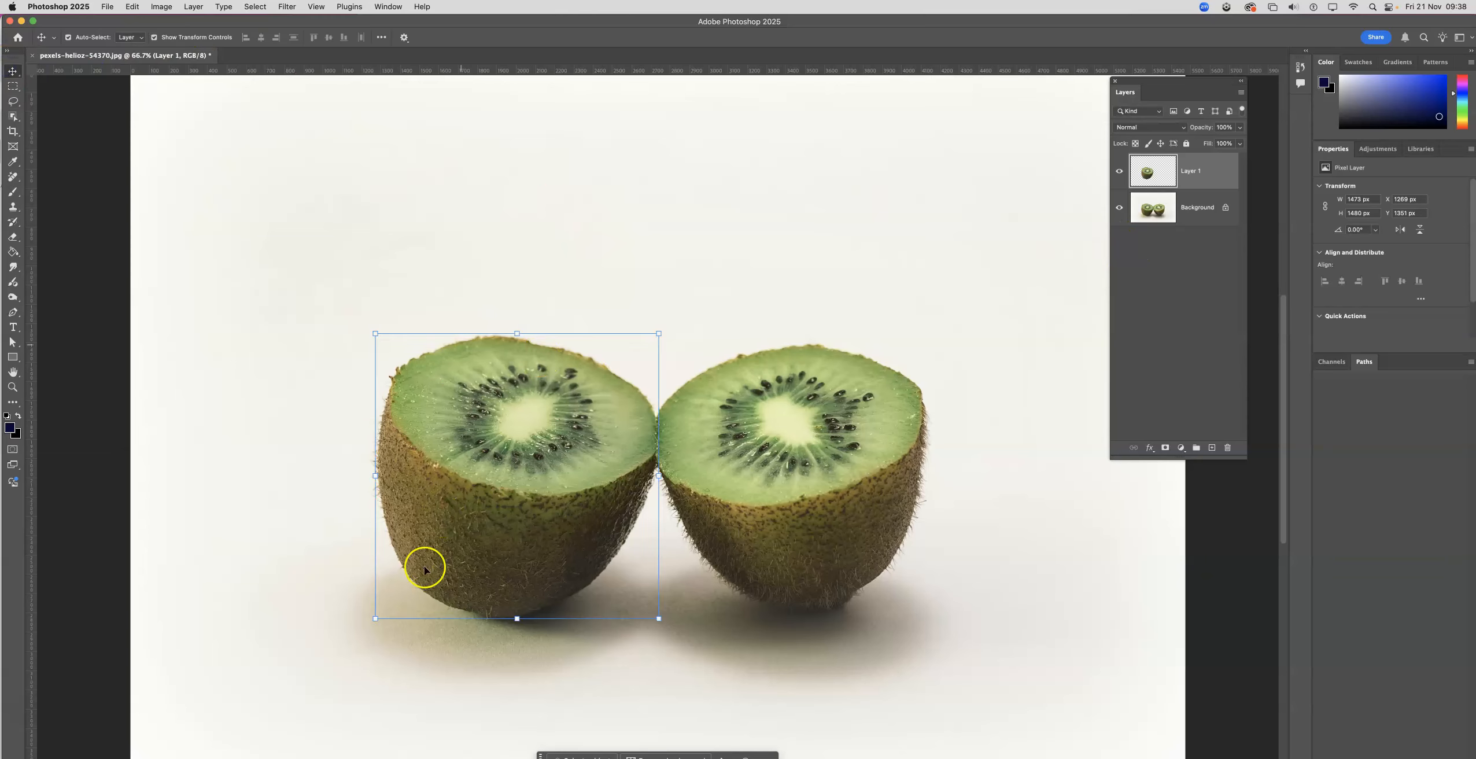
{"action": "left_click", "coordinate": [165, 8]}
{"action": "mouse_move", "coordinate": [191, 39]}
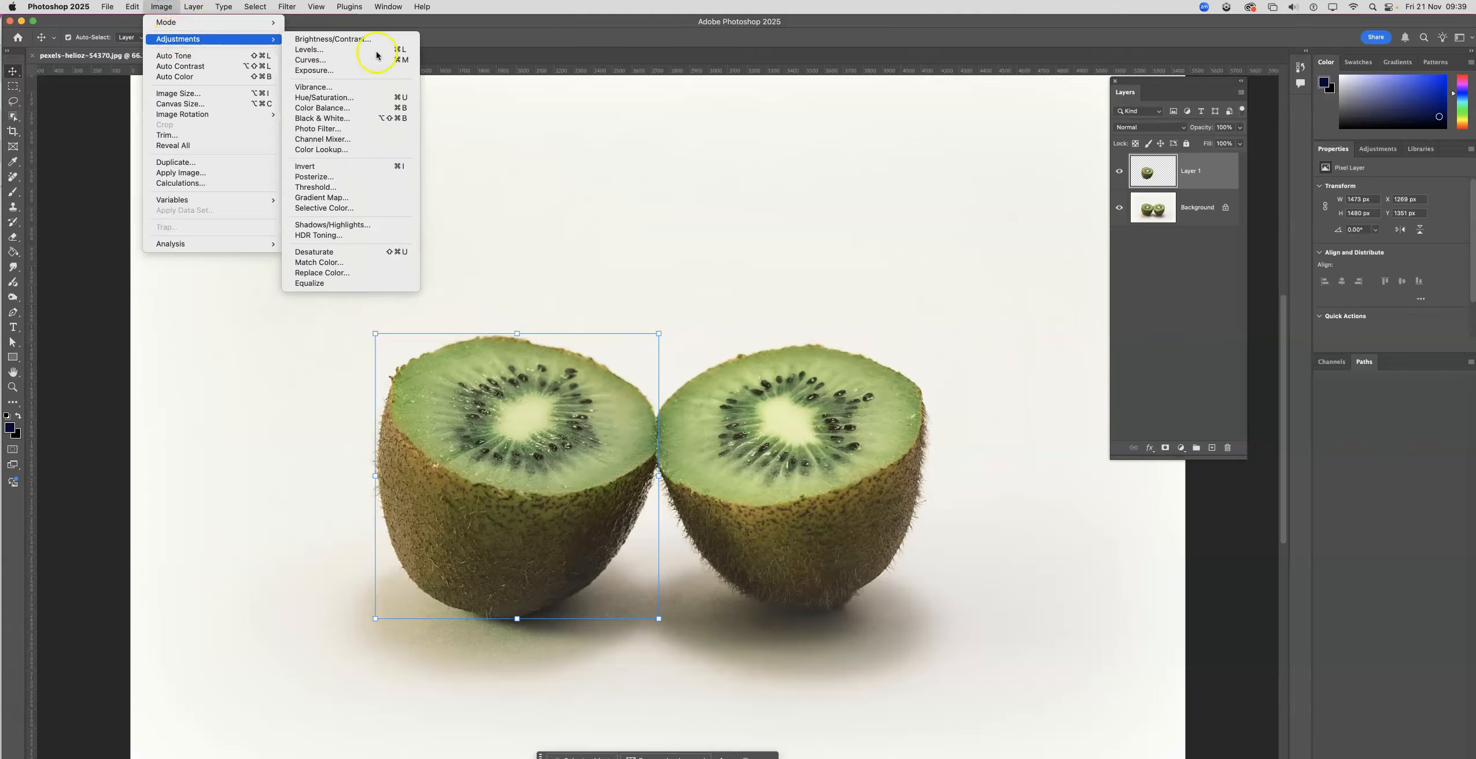
{"action": "left_click", "coordinate": [387, 99]}
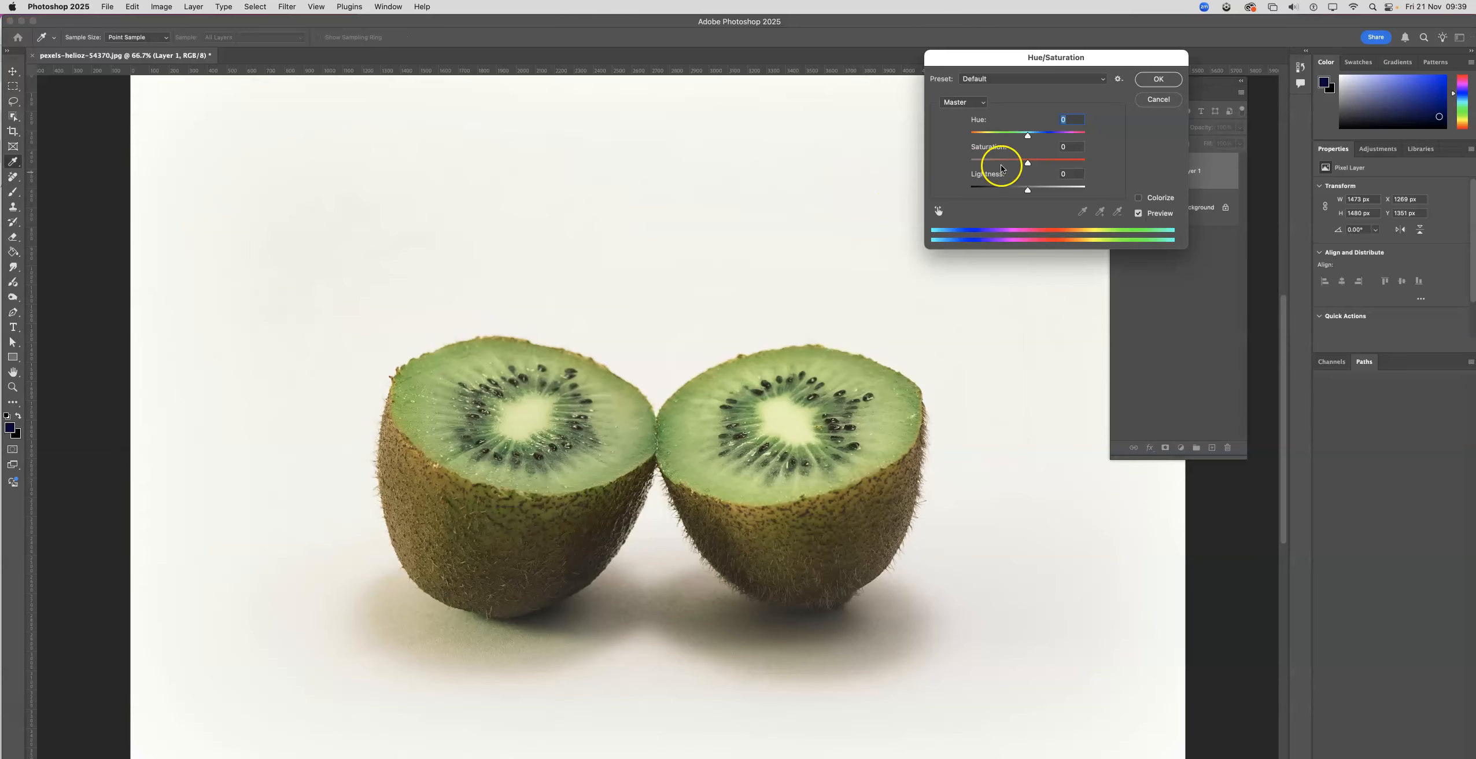
{"action": "left_click_drag", "start_coordinate": [1027, 138], "coordinate": [998, 137]}
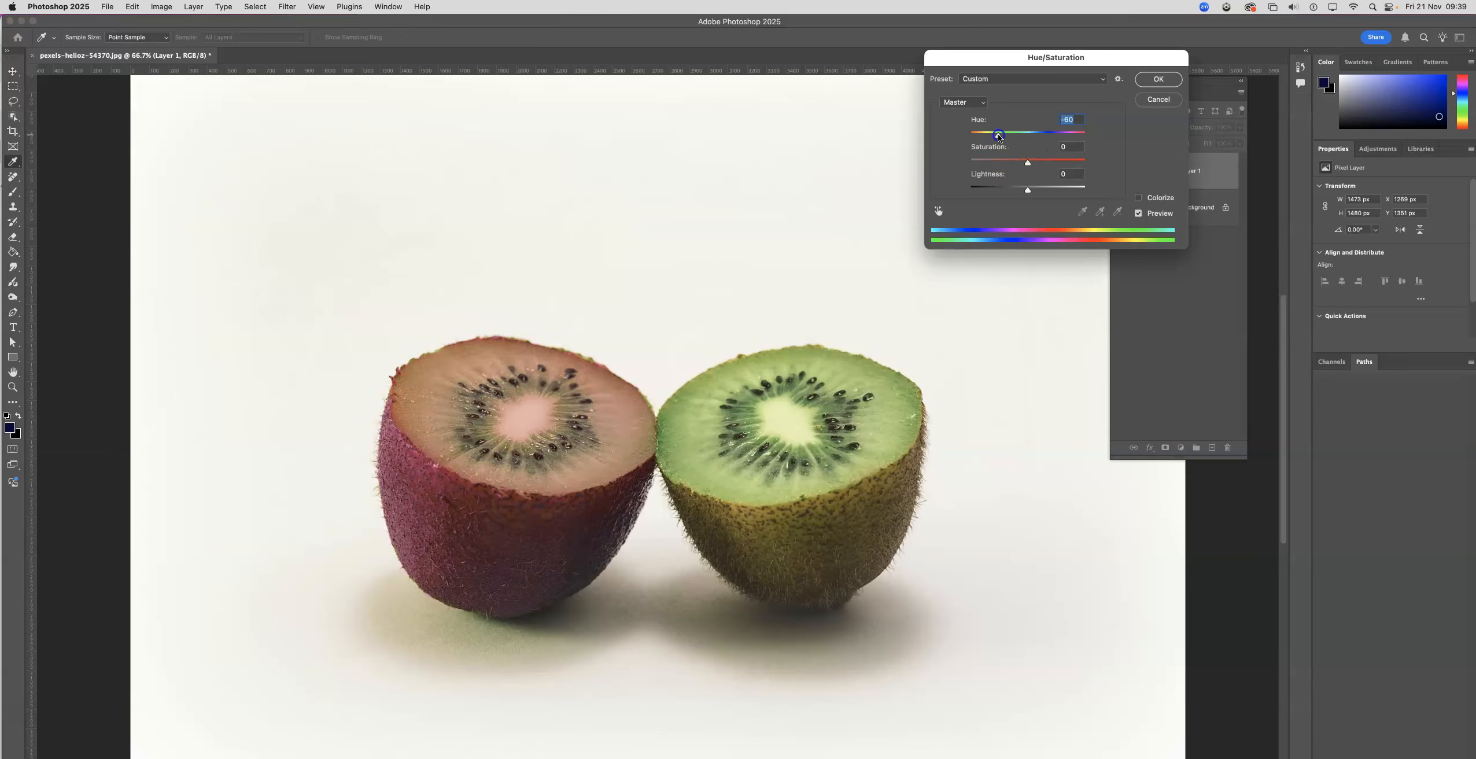
{"action": "left_click", "coordinate": [1032, 165]}
{"action": "left_click_drag", "start_coordinate": [1016, 163], "coordinate": [1031, 191]}
{"action": "left_click", "coordinate": [1027, 190]}
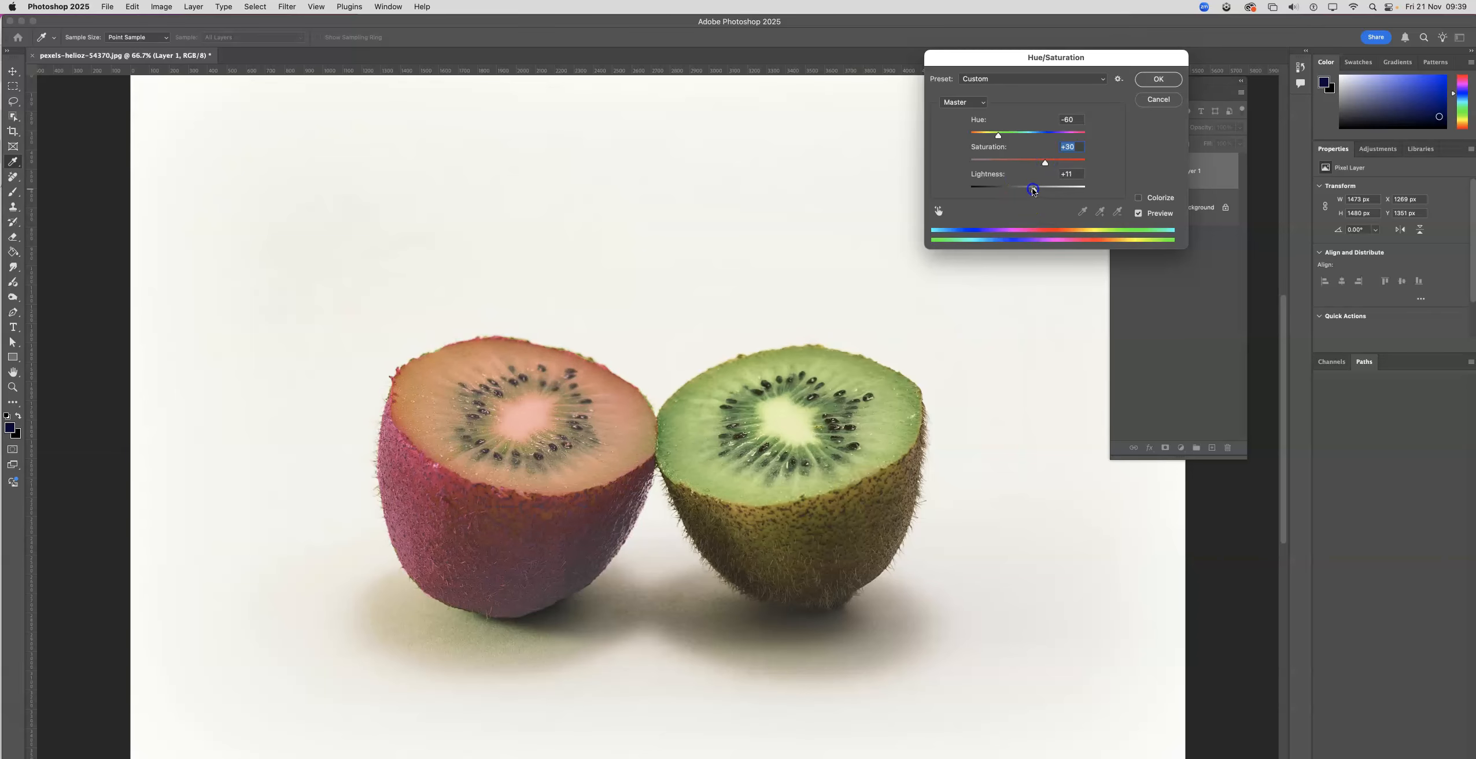
{"action": "left_click", "coordinate": [1158, 81]}
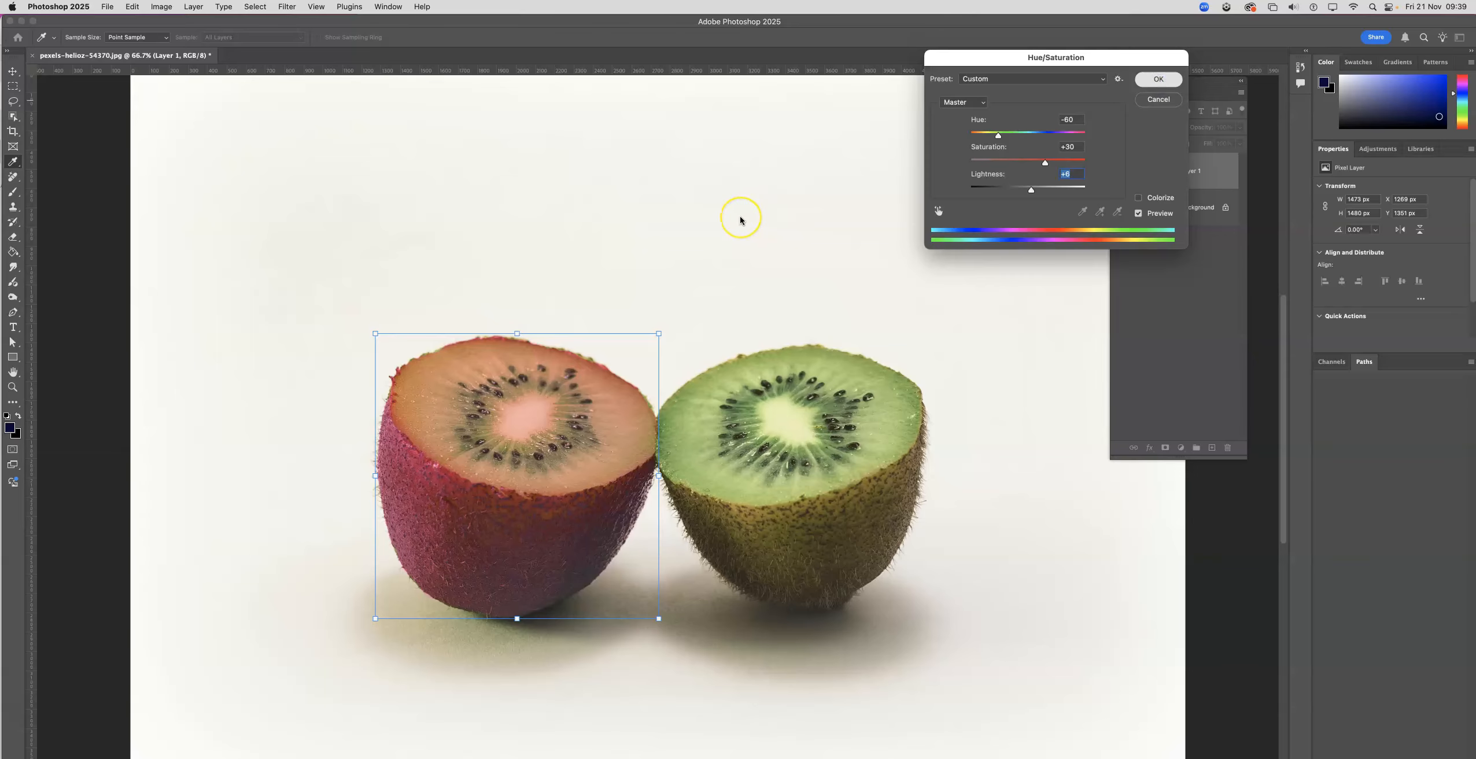
Rename the layer with the recoloured kiwi half to "Kiwi 1"
{"action": "key", "text": "v"}
{"action": "left_click", "coordinate": [1197, 171]}
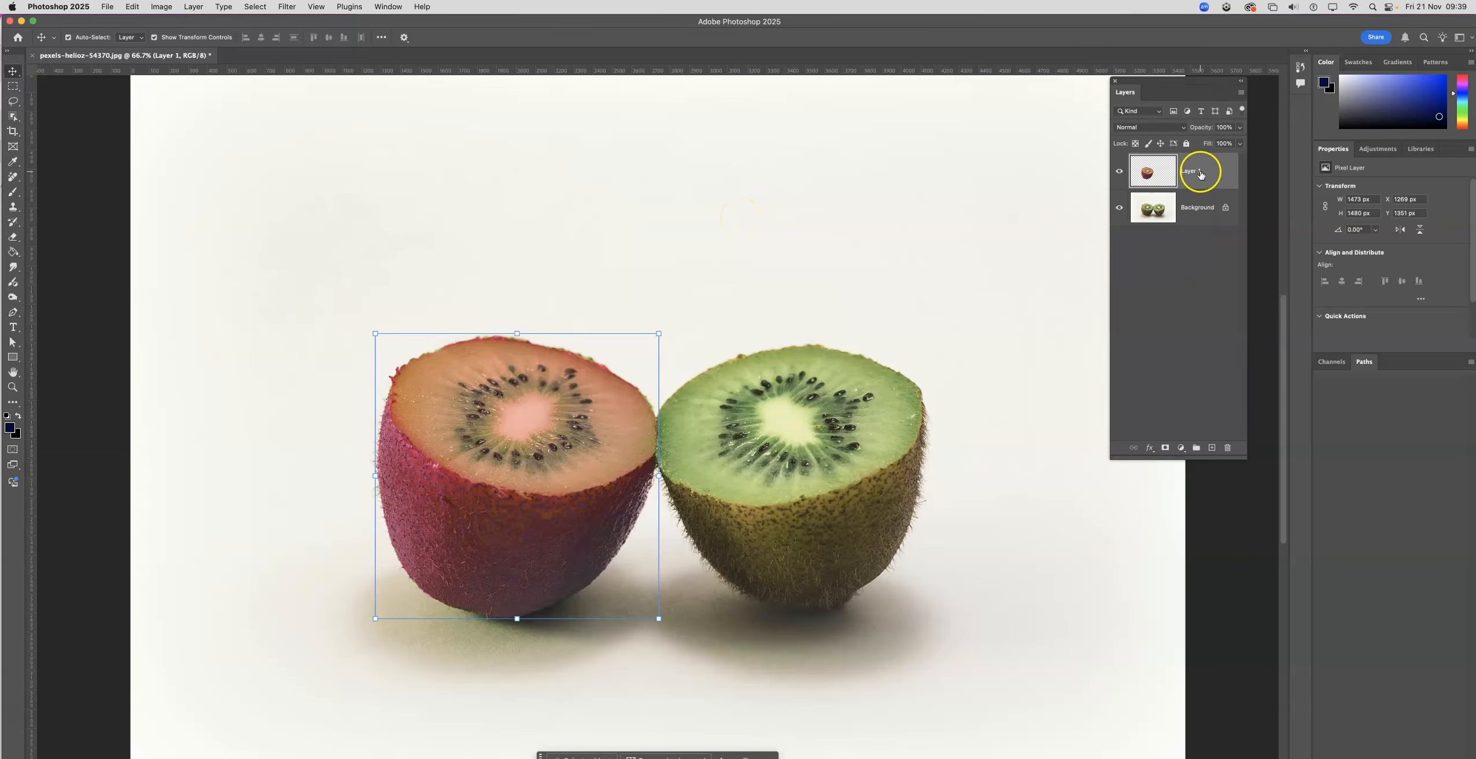
{"action": "double_click", "coordinate": [1196, 171]}
{"action": "type", "text": "Kiwi 1"}
{"action": "key", "text": "Return"}
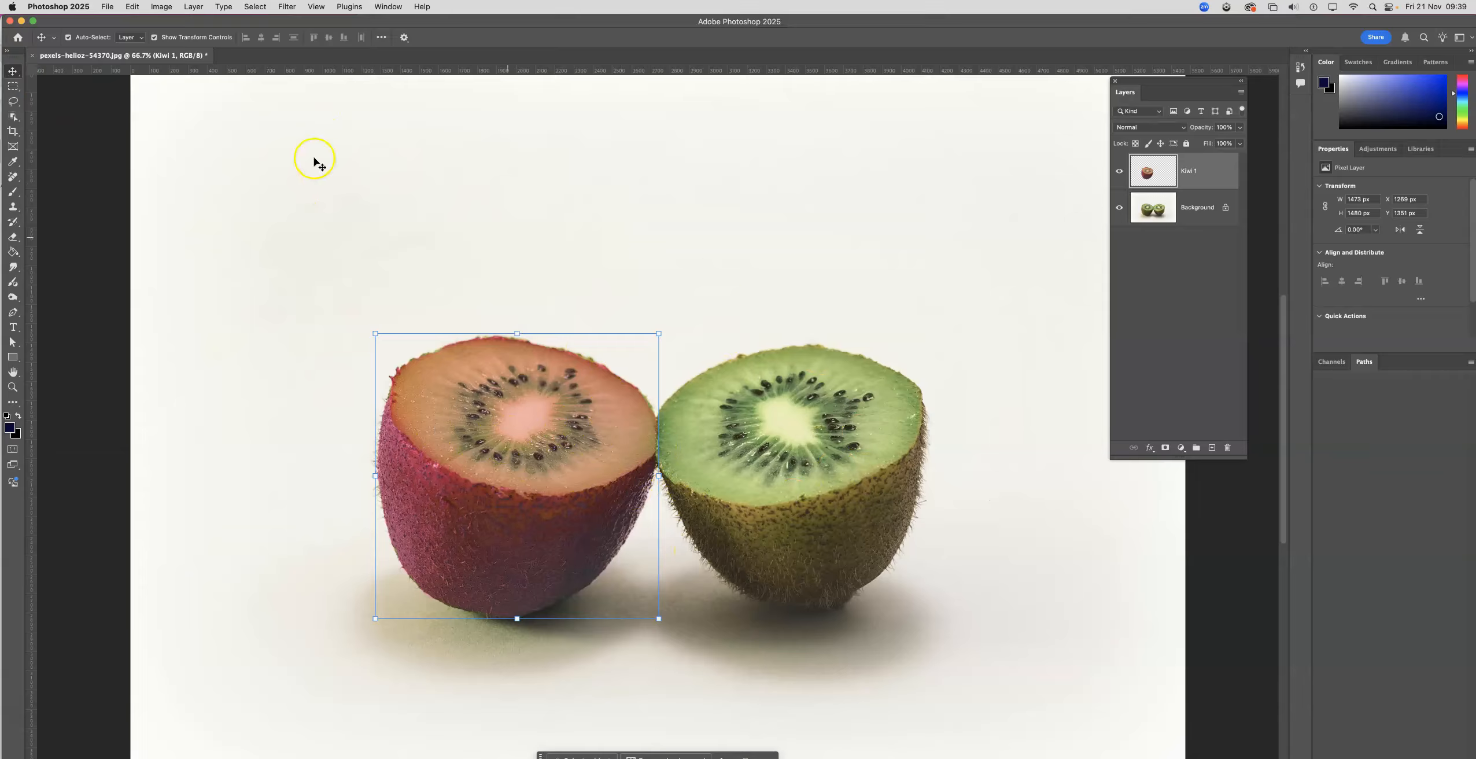
Review the thumbnail size choices in the Layers panel options and keep the largest one
{"action": "left_click", "coordinate": [13, 101]}
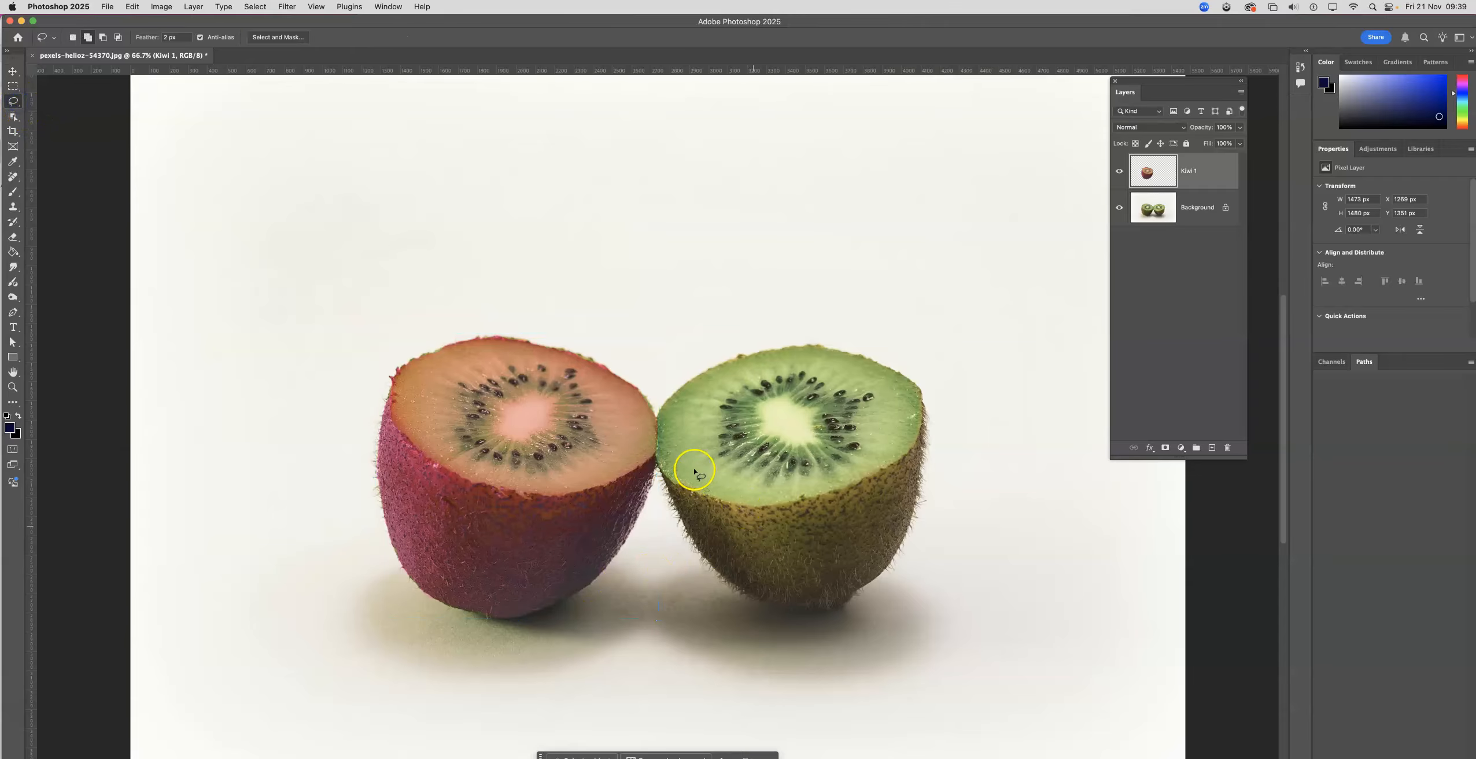
{"action": "mouse_move", "coordinate": [661, 460]}
{"action": "left_mouse_down"}
{"action": "mouse_move", "coordinate": [724, 593]}
{"action": "mouse_move", "coordinate": [780, 620]}
{"action": "mouse_move", "coordinate": [870, 595]}
{"action": "left_mouse_up"}
{"action": "left_click", "coordinate": [1241, 92]}
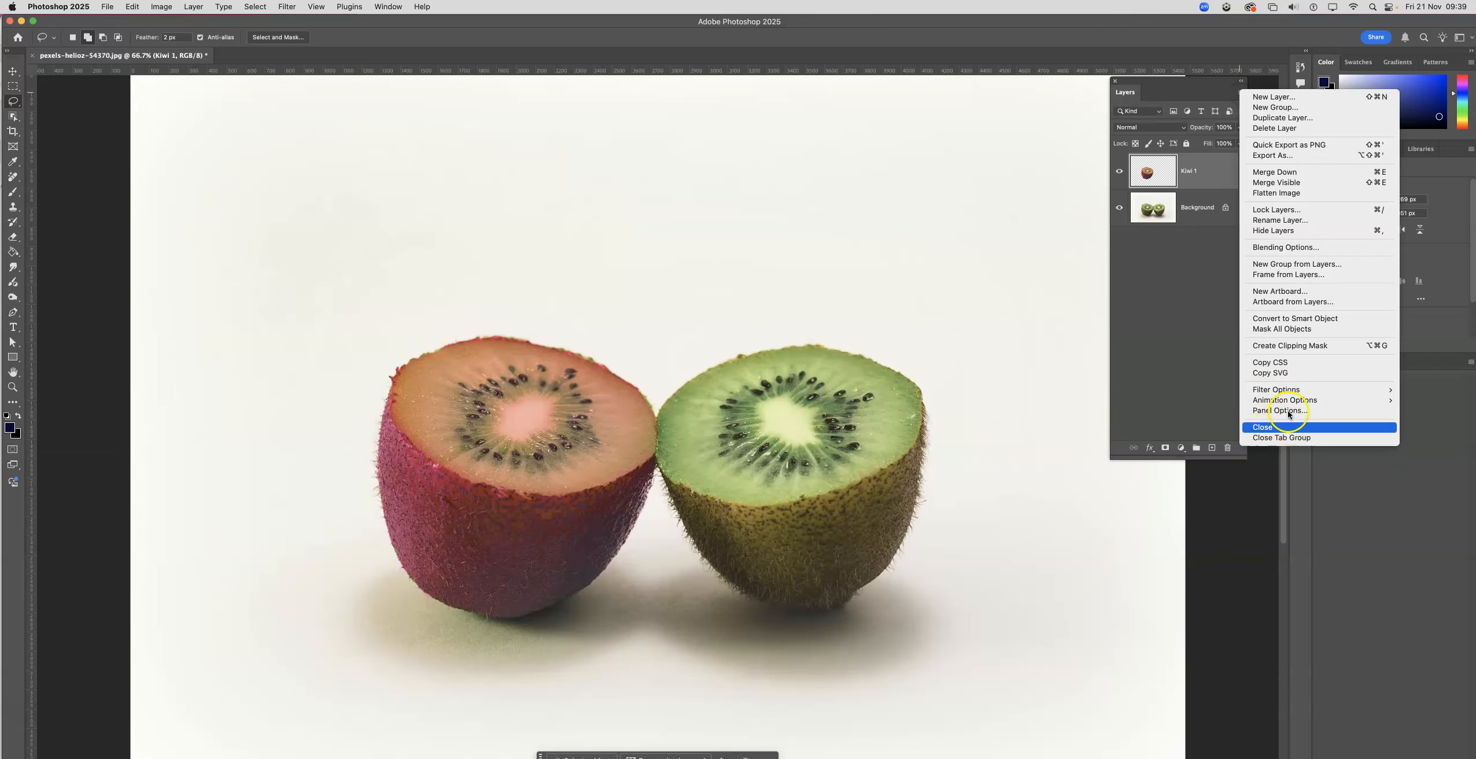
{"action": "left_click", "coordinate": [1279, 410]}
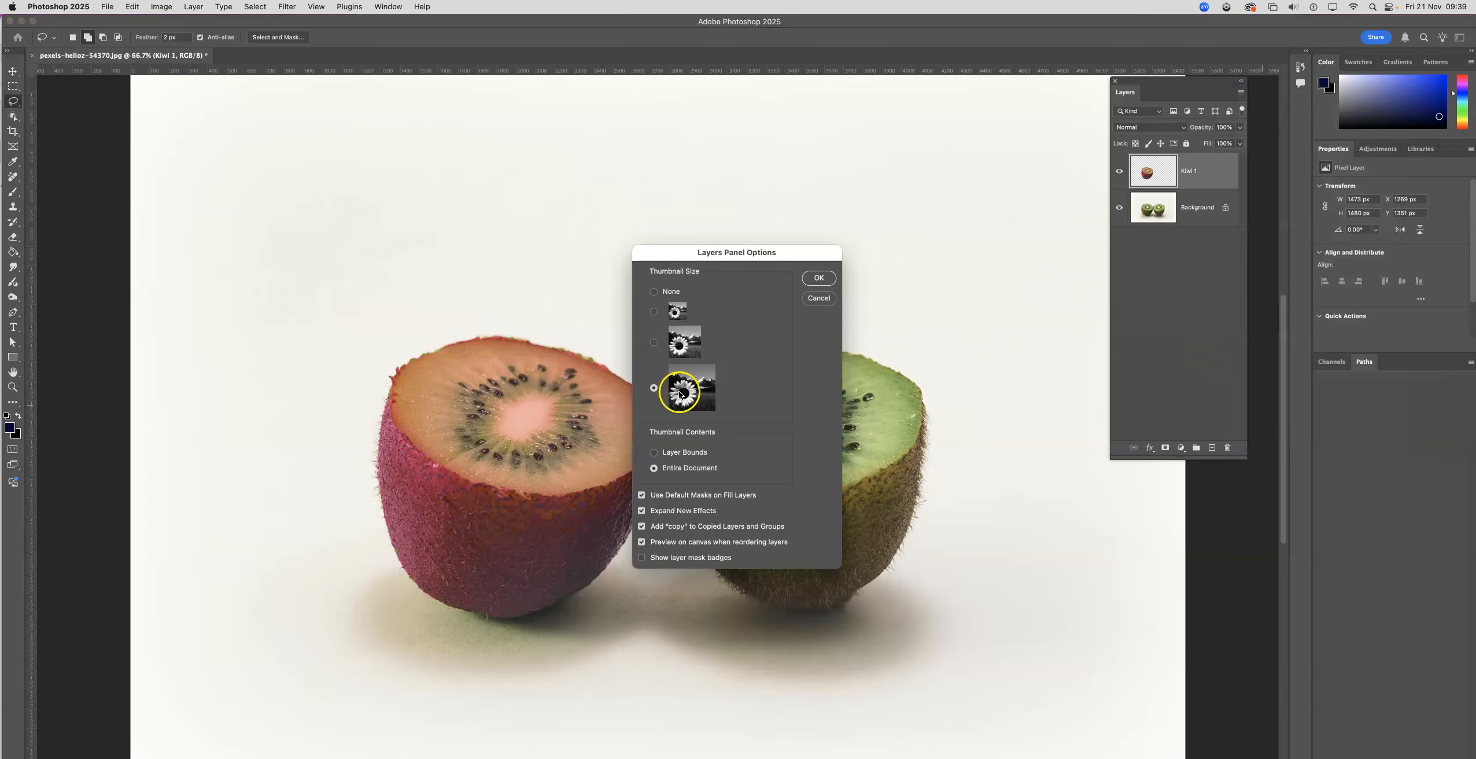
{"action": "left_click", "coordinate": [821, 279]}
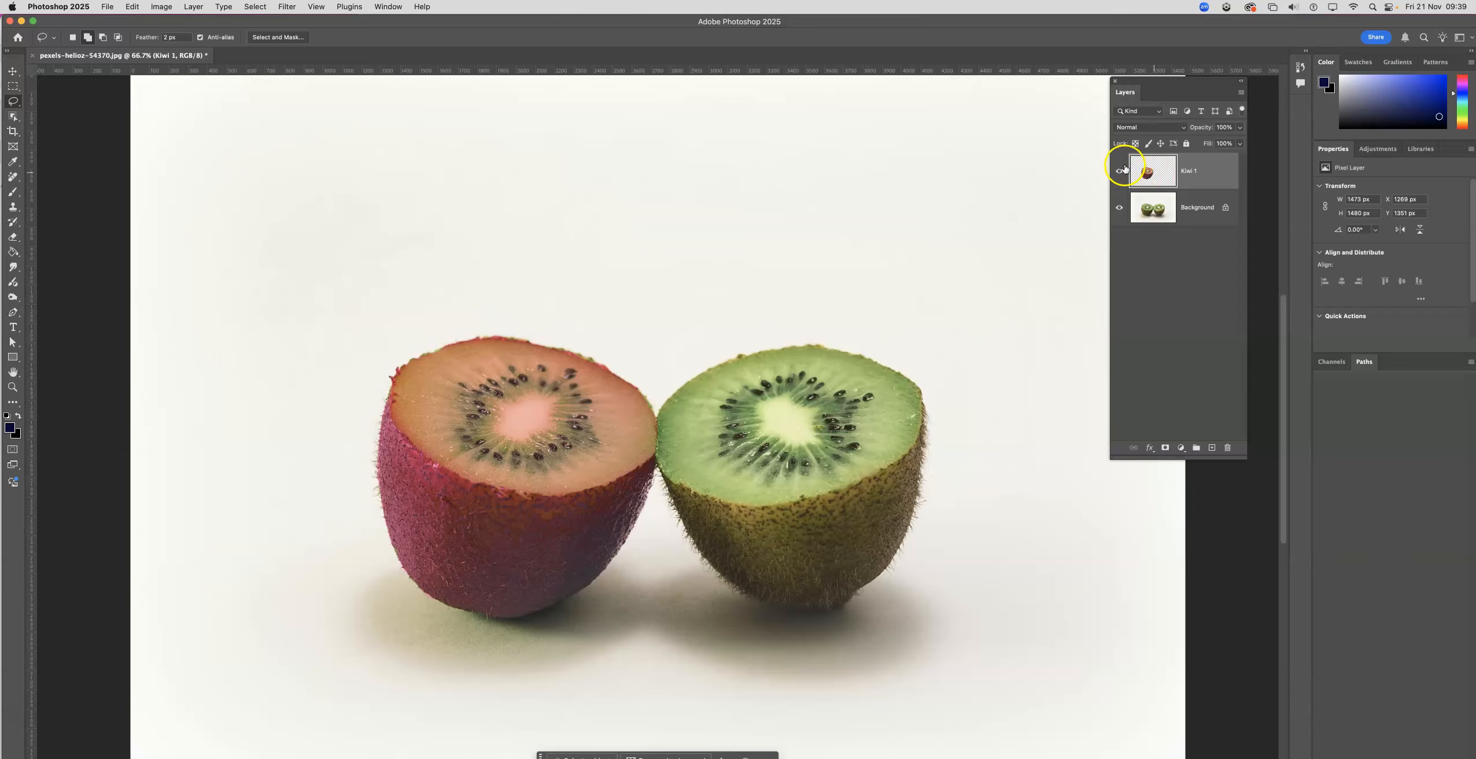
Select the right kiwi half on the Background layer by outlining it point by point with the Polygonal Lasso tool
{"action": "left_click", "coordinate": [1199, 215]}
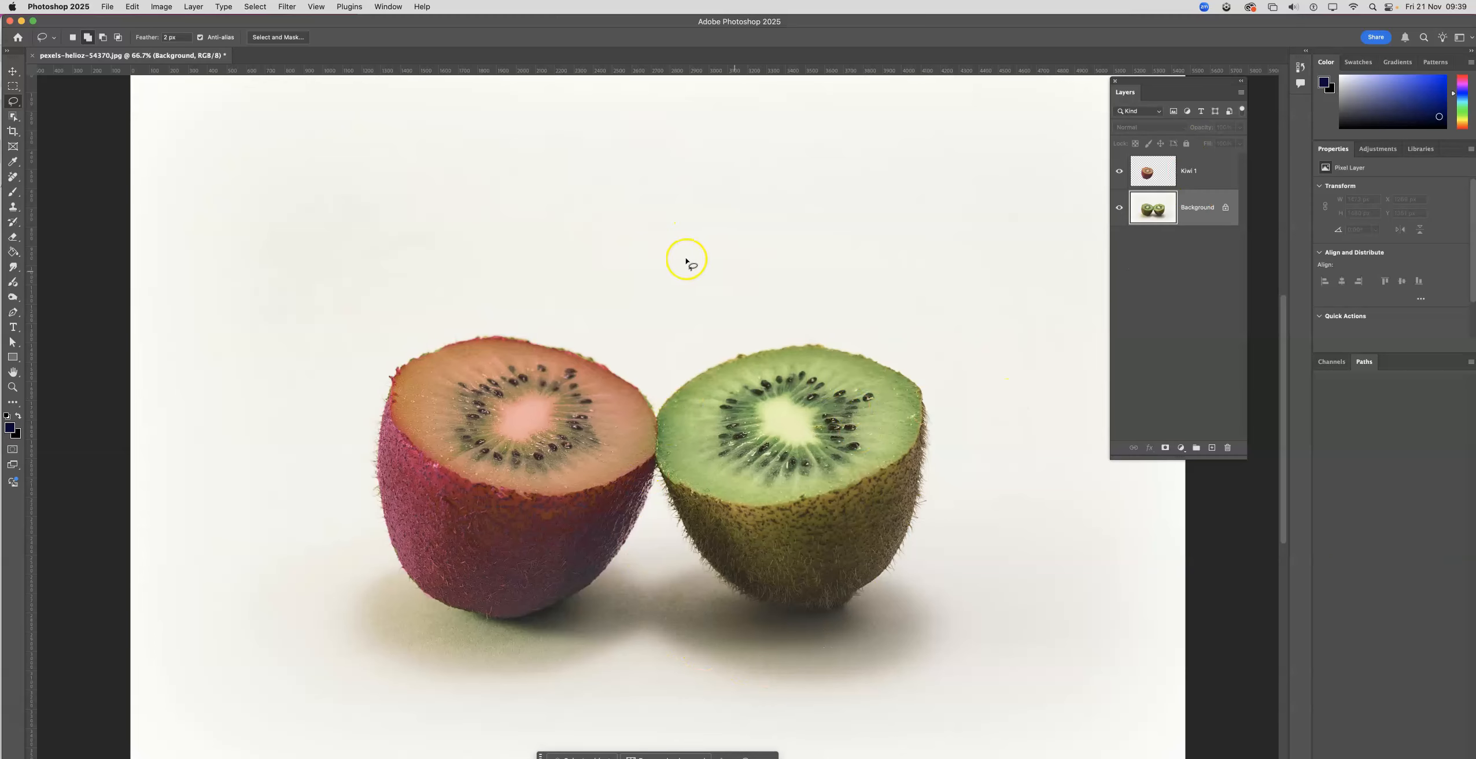
{"action": "left_click", "coordinate": [12, 102]}
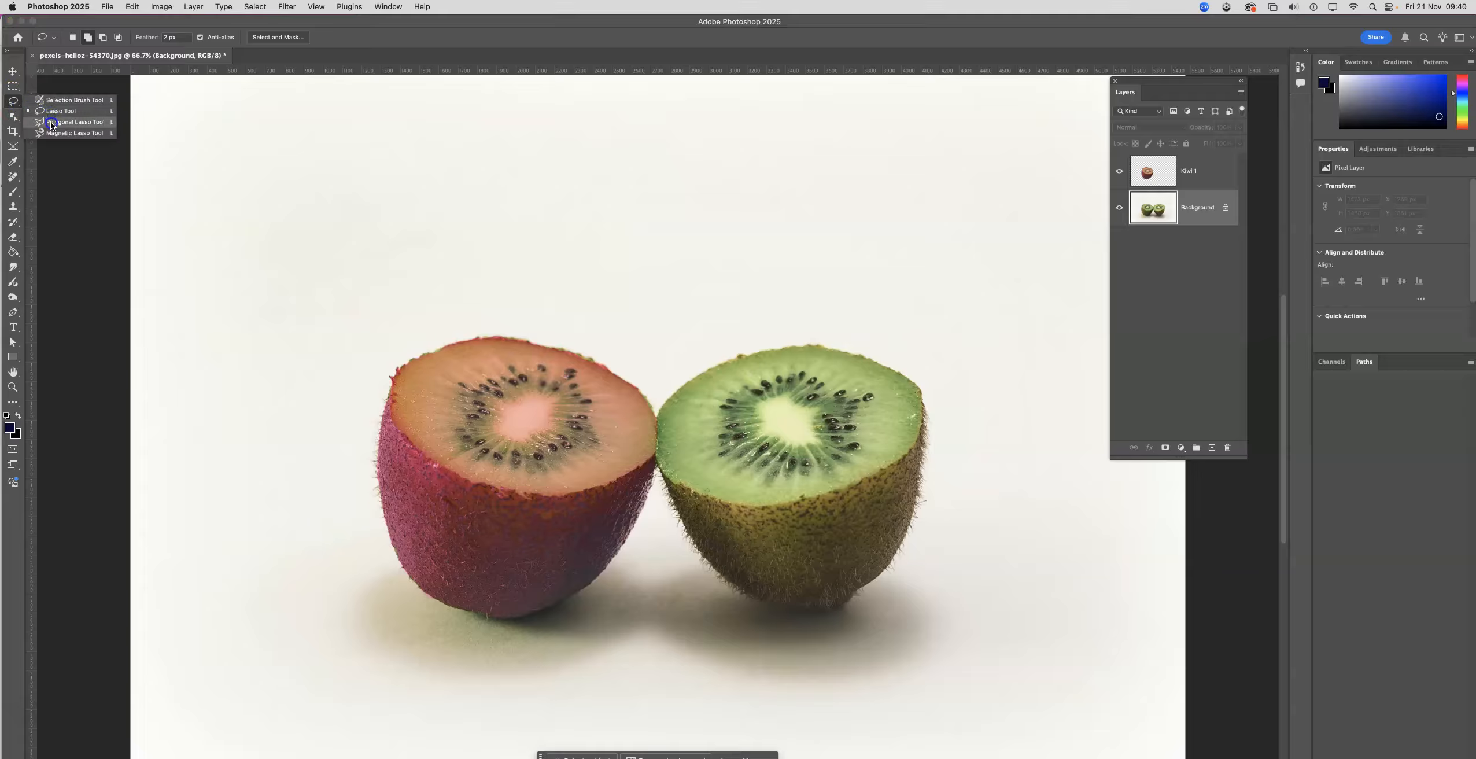
{"action": "left_click", "coordinate": [51, 122]}
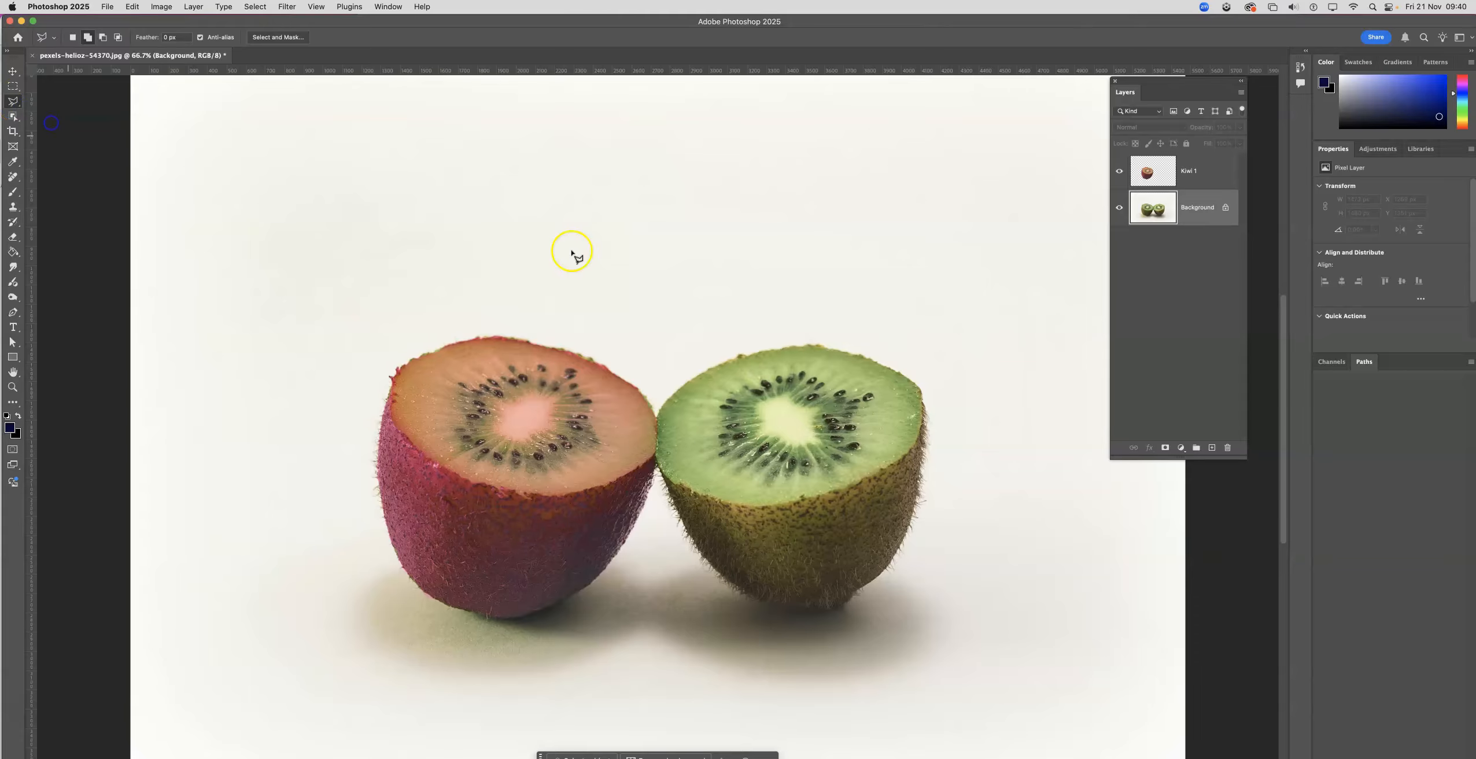
{"action": "left_click", "coordinate": [720, 365]}
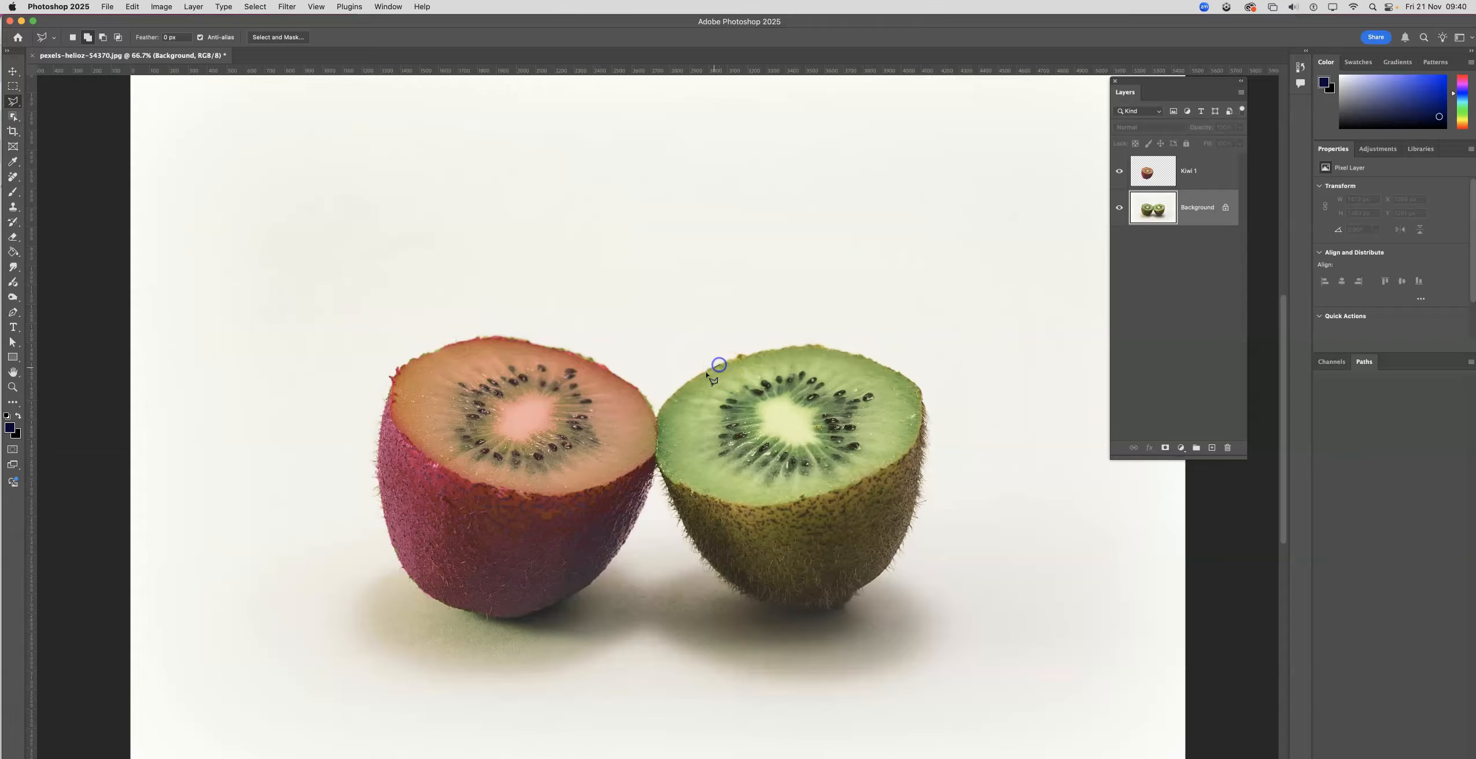
{"action": "left_click", "coordinate": [675, 392]}
{"action": "left_click", "coordinate": [655, 454]}
{"action": "left_click", "coordinate": [668, 492]}
{"action": "left_click", "coordinate": [699, 550]}
{"action": "left_click", "coordinate": [749, 596]}
{"action": "left_click", "coordinate": [790, 607]}
{"action": "left_click", "coordinate": [918, 478]}
{"action": "left_click", "coordinate": [925, 432]}
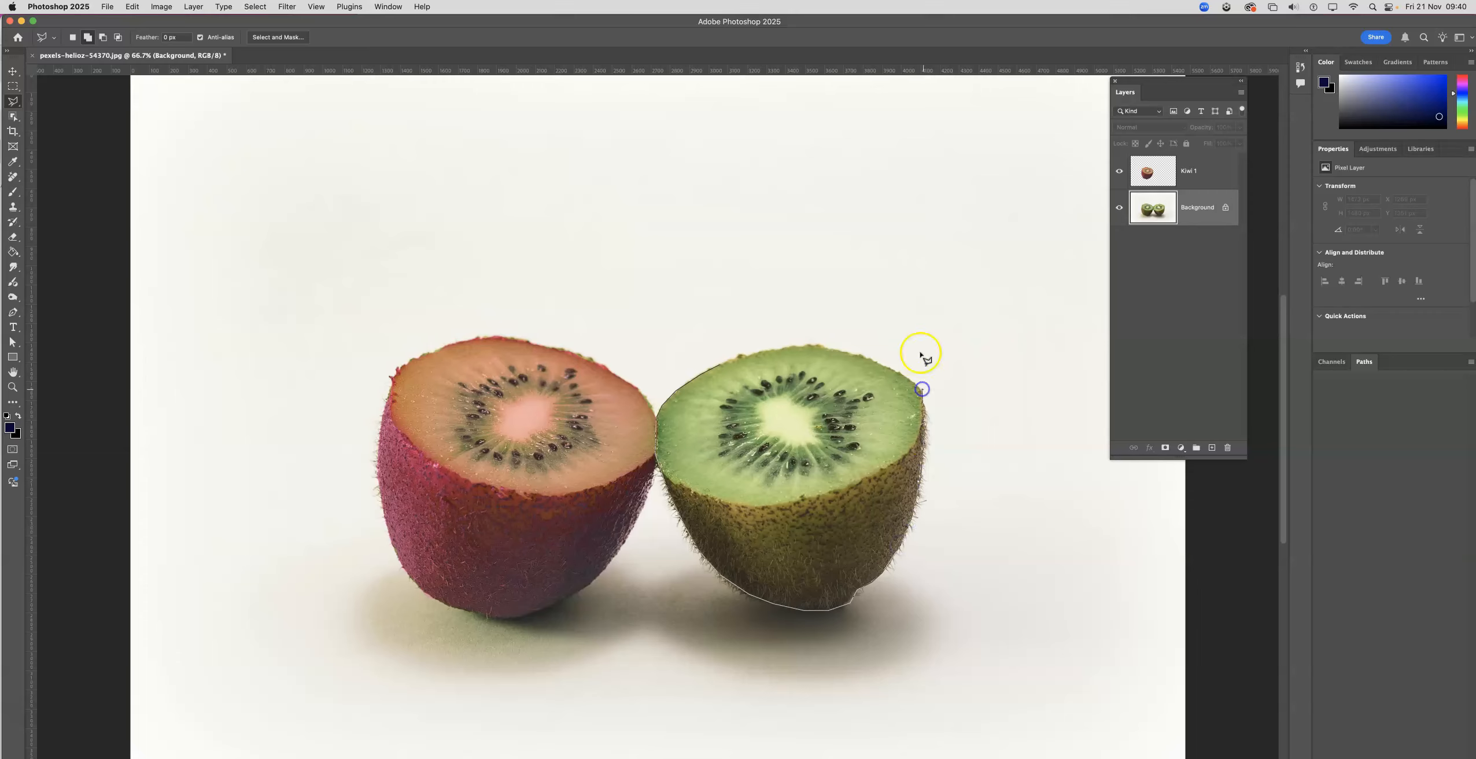
{"action": "left_click", "coordinate": [855, 356]}
{"action": "left_click", "coordinate": [809, 344]}
{"action": "left_click", "coordinate": [768, 351]}
{"action": "left_click", "coordinate": [719, 365]}
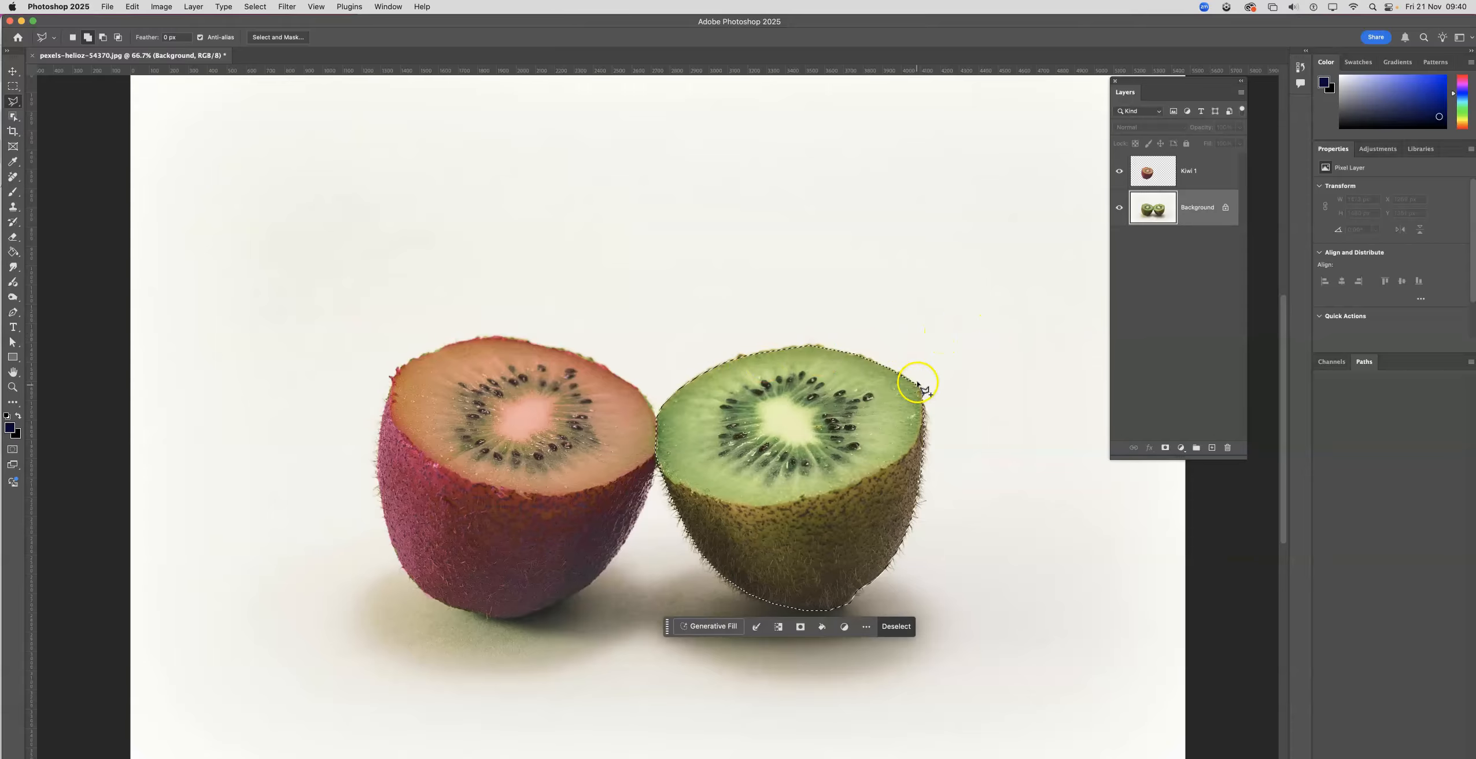
Add the missed strip along the right kiwi's upper edge to the polygonal selection
{"action": "left_click", "coordinate": [87, 37]}
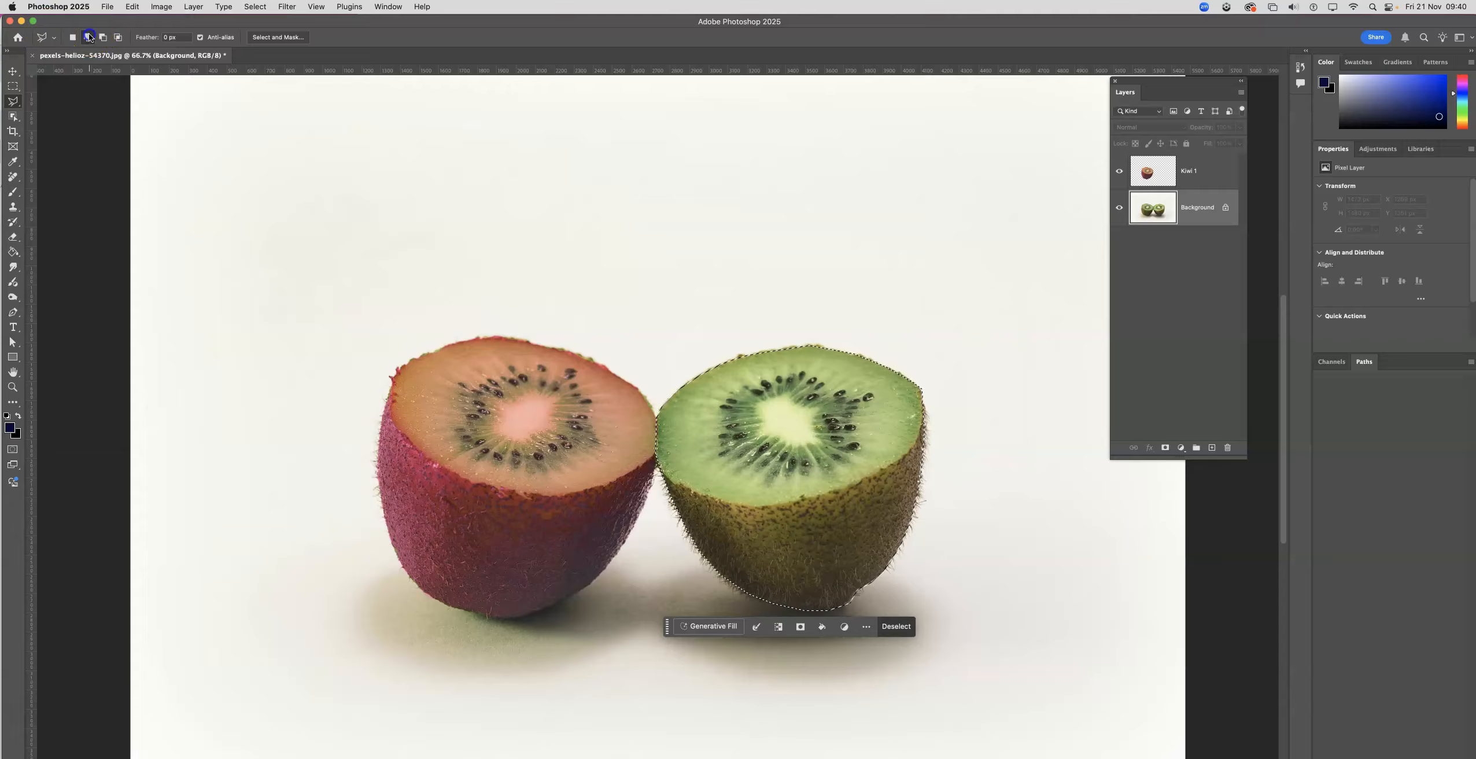
{"action": "left_click", "coordinate": [825, 349]}
{"action": "left_click", "coordinate": [751, 361]}
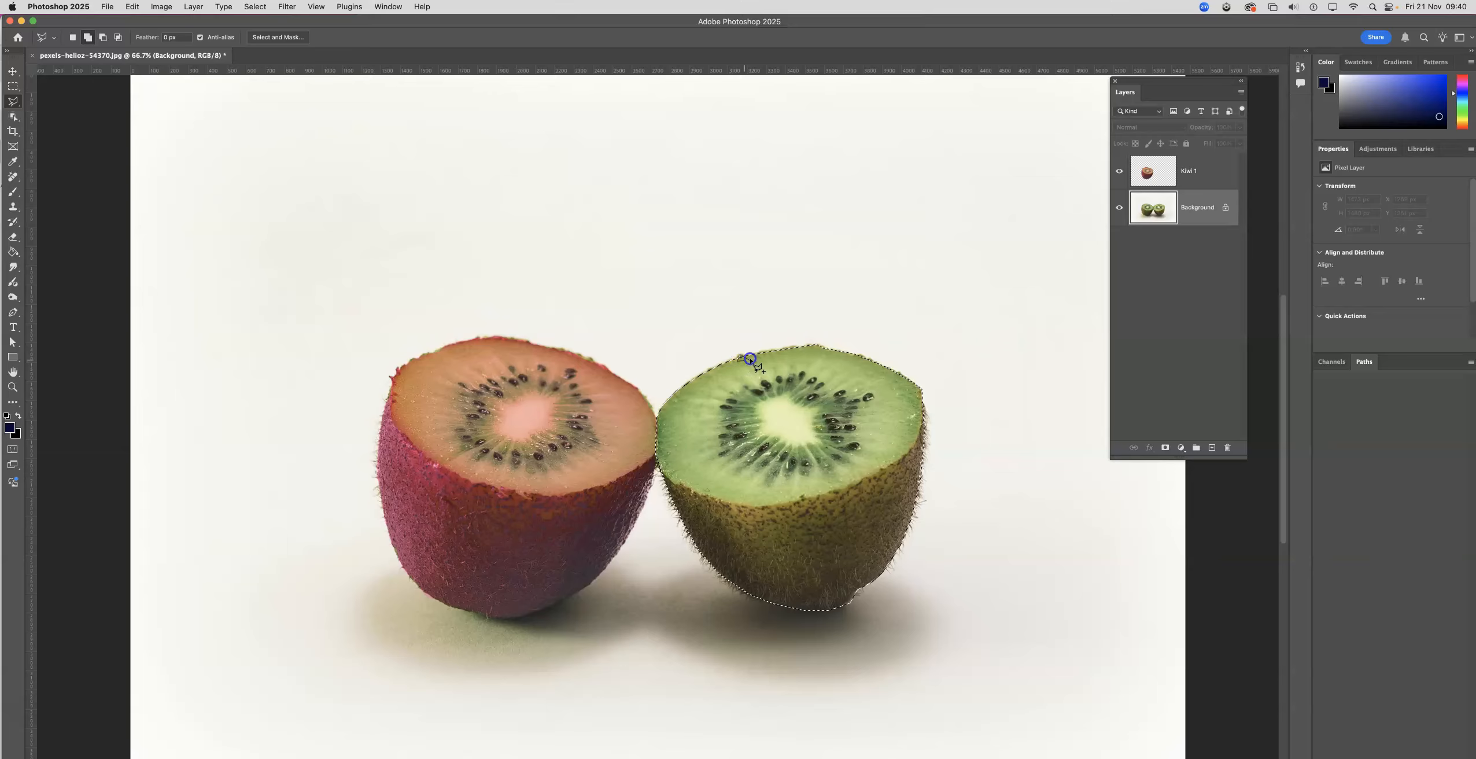
{"action": "double_click", "coordinate": [814, 382]}
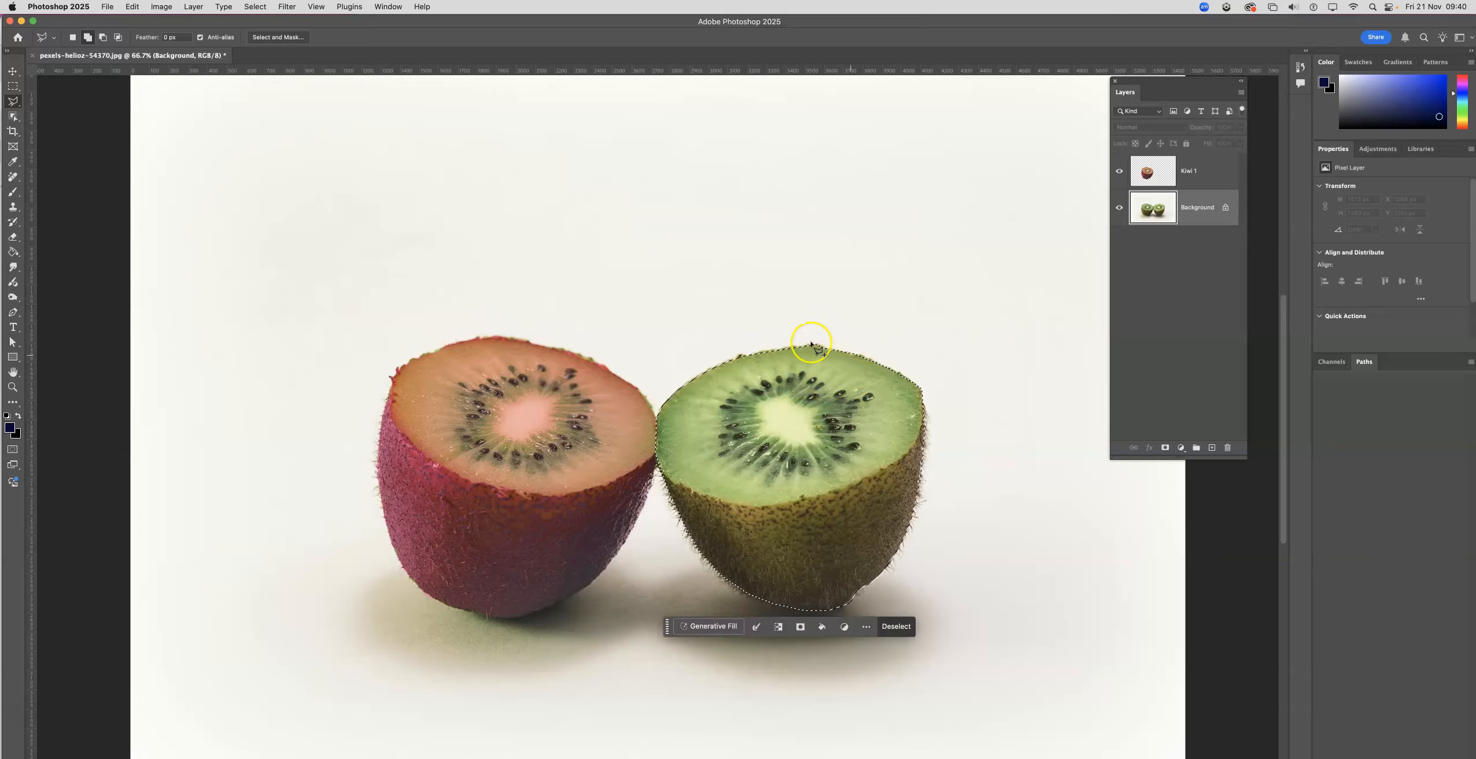
Touch up the polygonal selection at the right kiwi's upper-right edge and set the lasso to subtract from the selection
{"action": "left_click", "coordinate": [906, 366]}
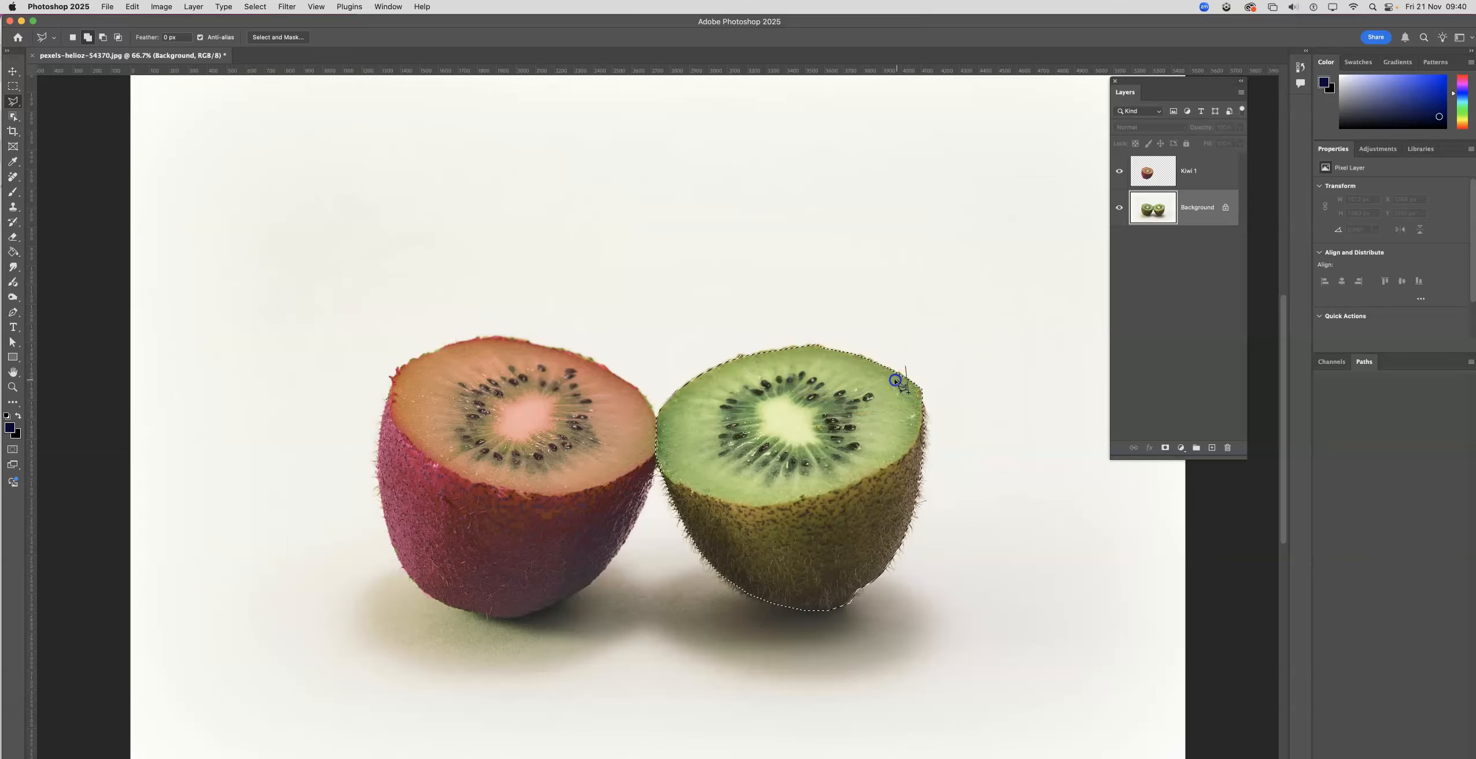
{"action": "left_click", "coordinate": [907, 368]}
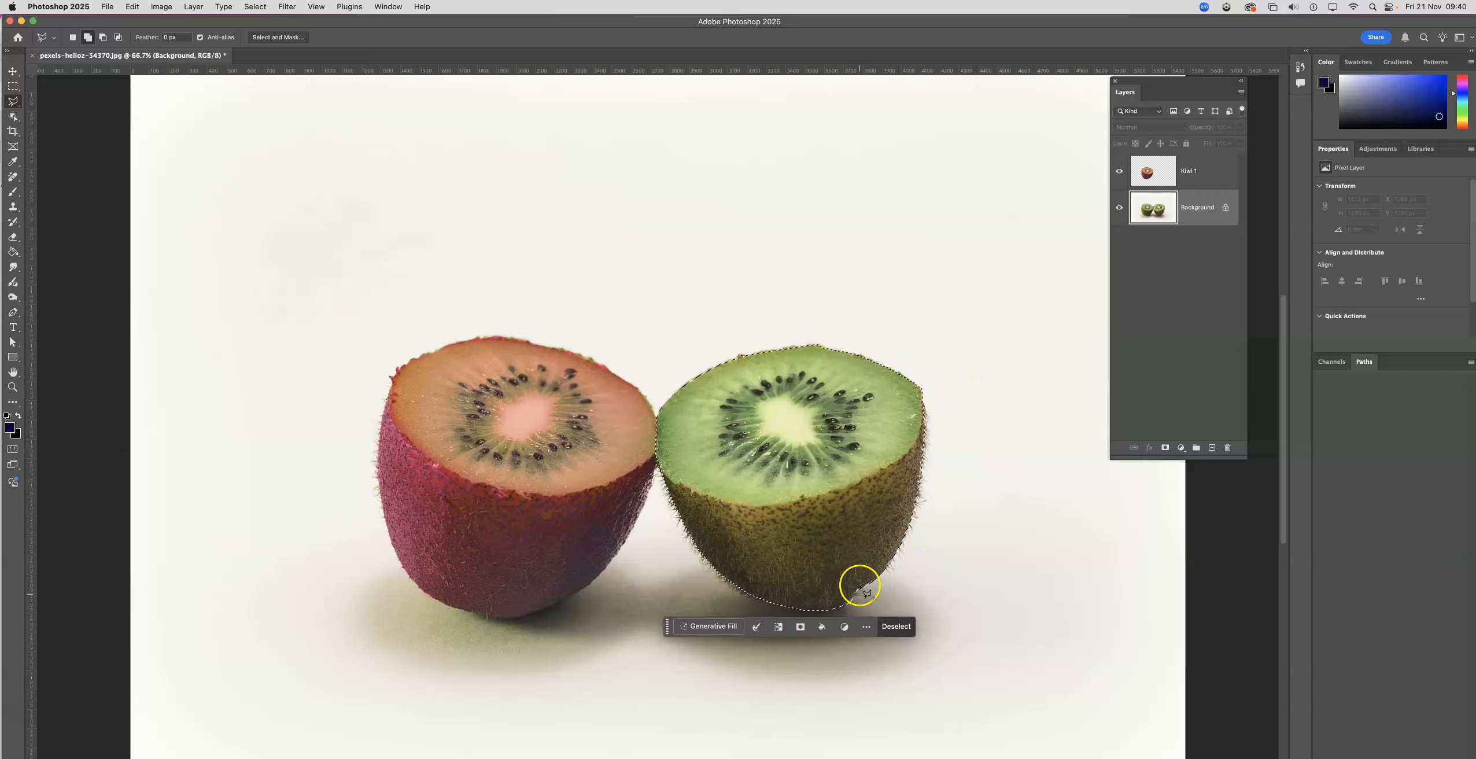
{"action": "left_click", "coordinate": [103, 37]}
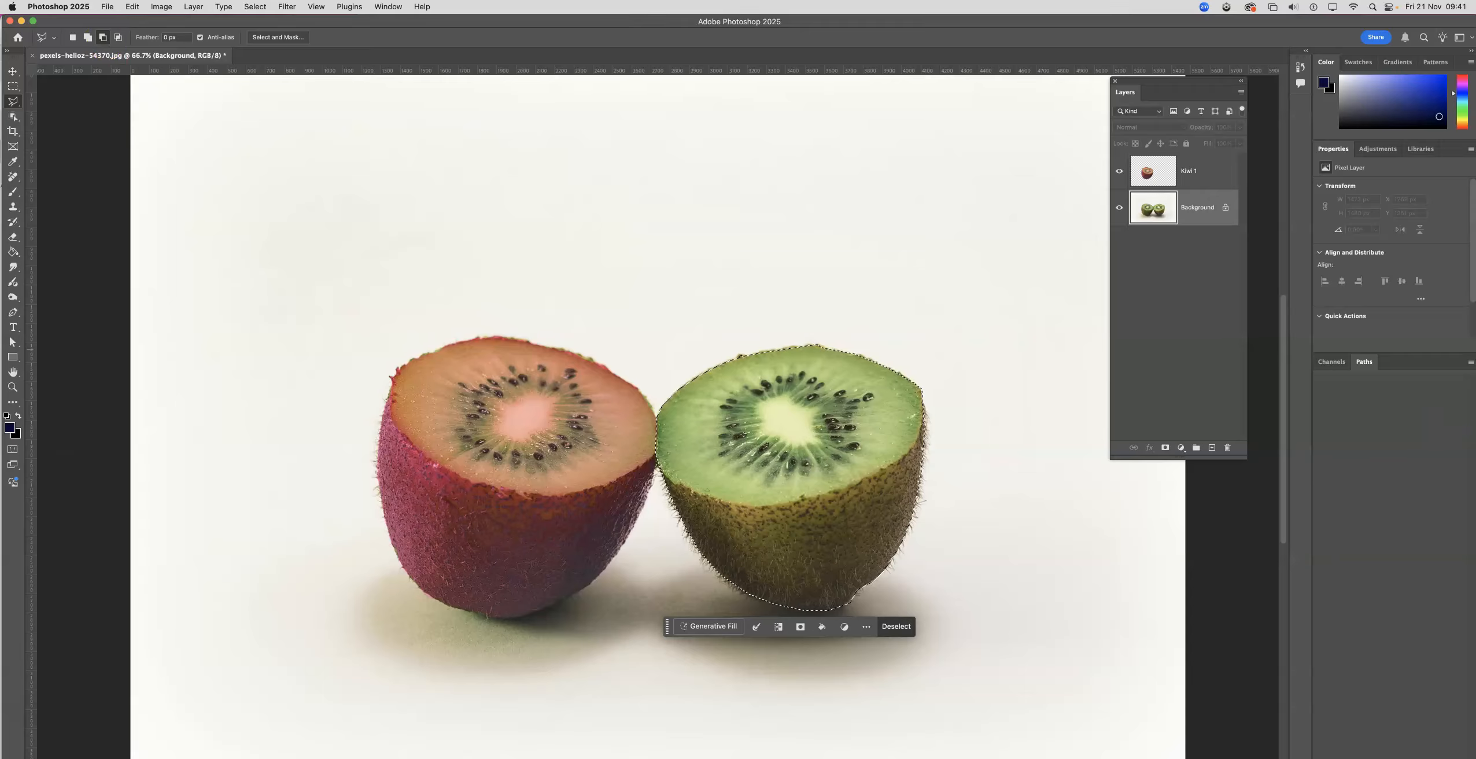
Copy the selected kiwi half to a new layer named "Kiwi 2" and check its cutout by briefly hiding the Background layer
{"action": "key", "text": "super+j"}
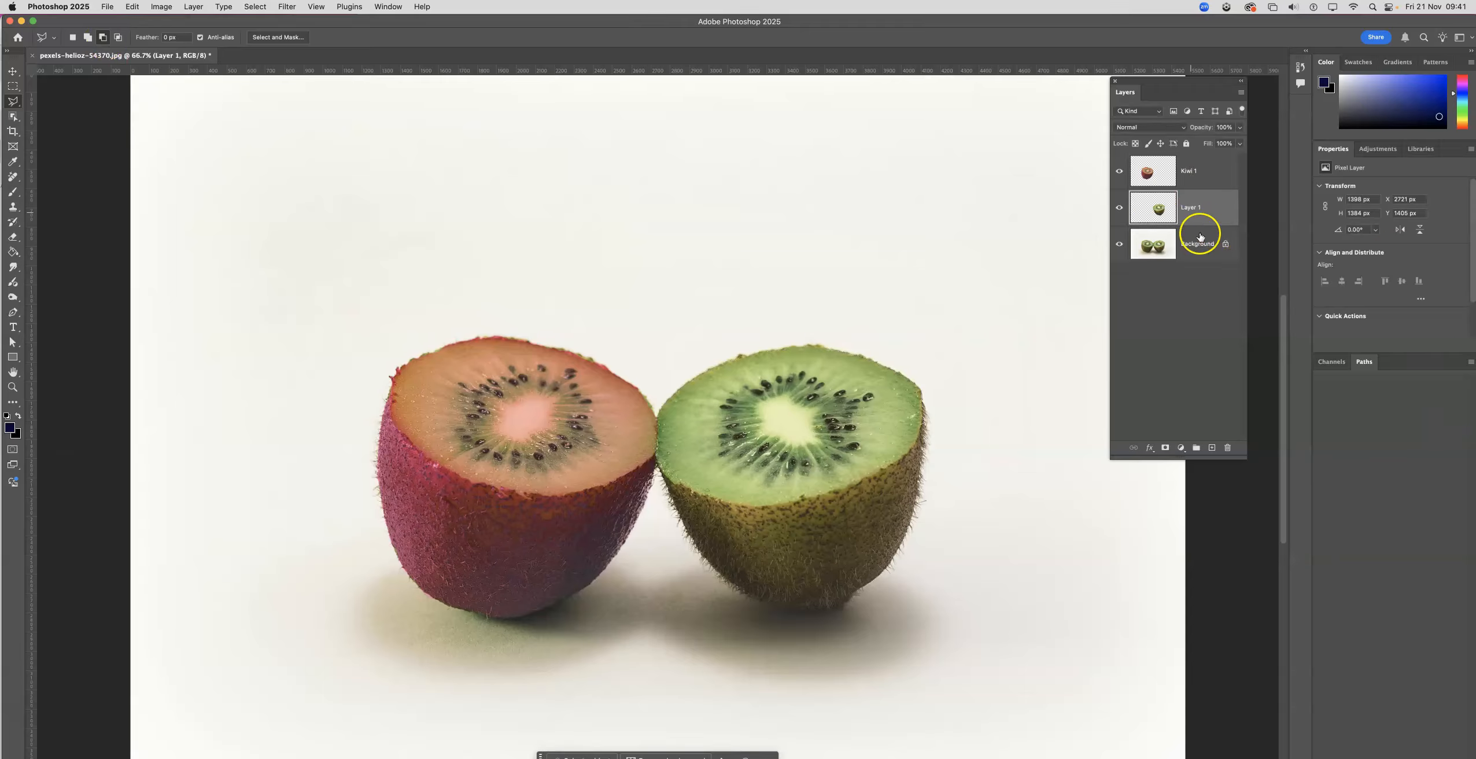
{"action": "double_click", "coordinate": [1188, 206]}
{"action": "type", "text": "Kiwi 2"}
{"action": "left_click", "coordinate": [1244, 215]}
{"action": "left_click", "coordinate": [1120, 243]}
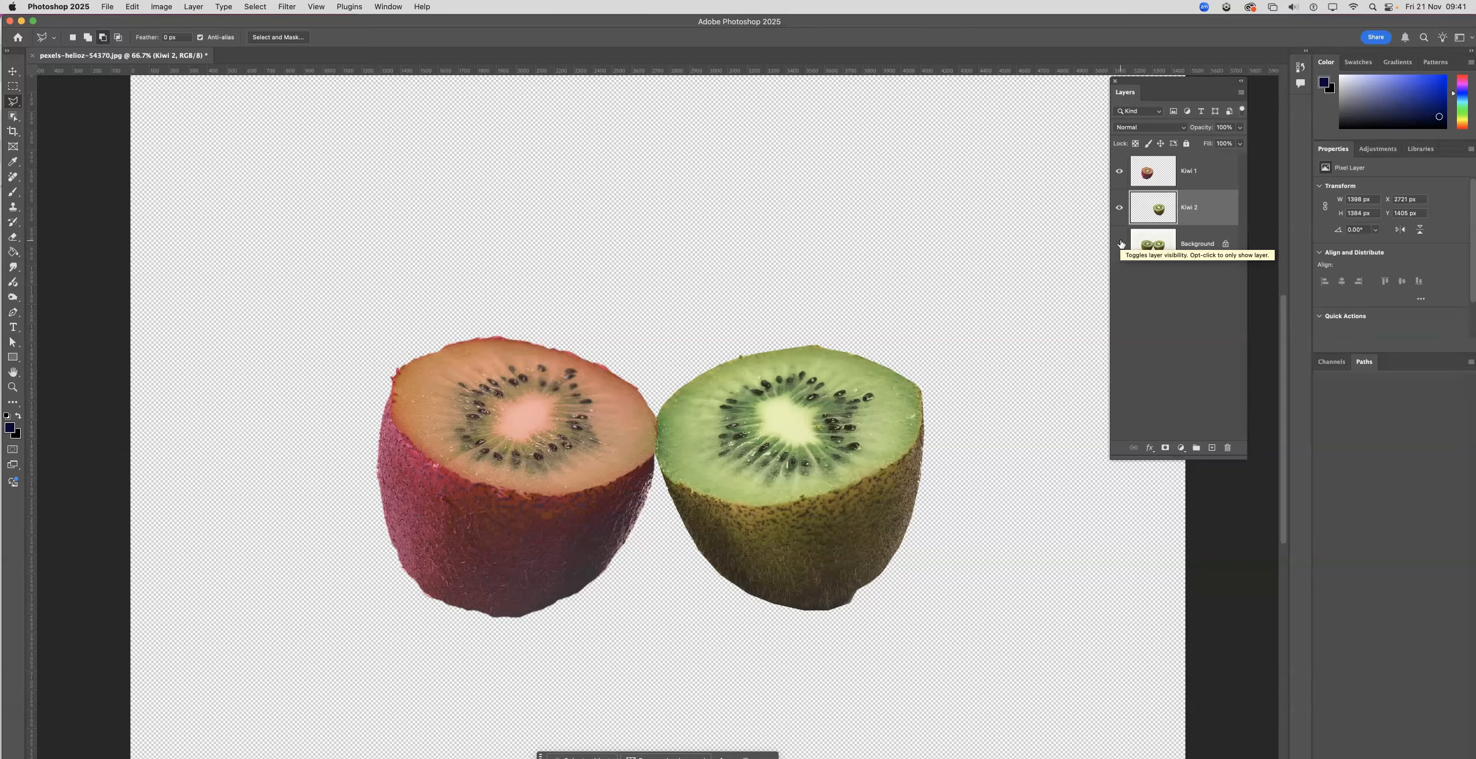
{"action": "left_click", "coordinate": [1120, 243]}
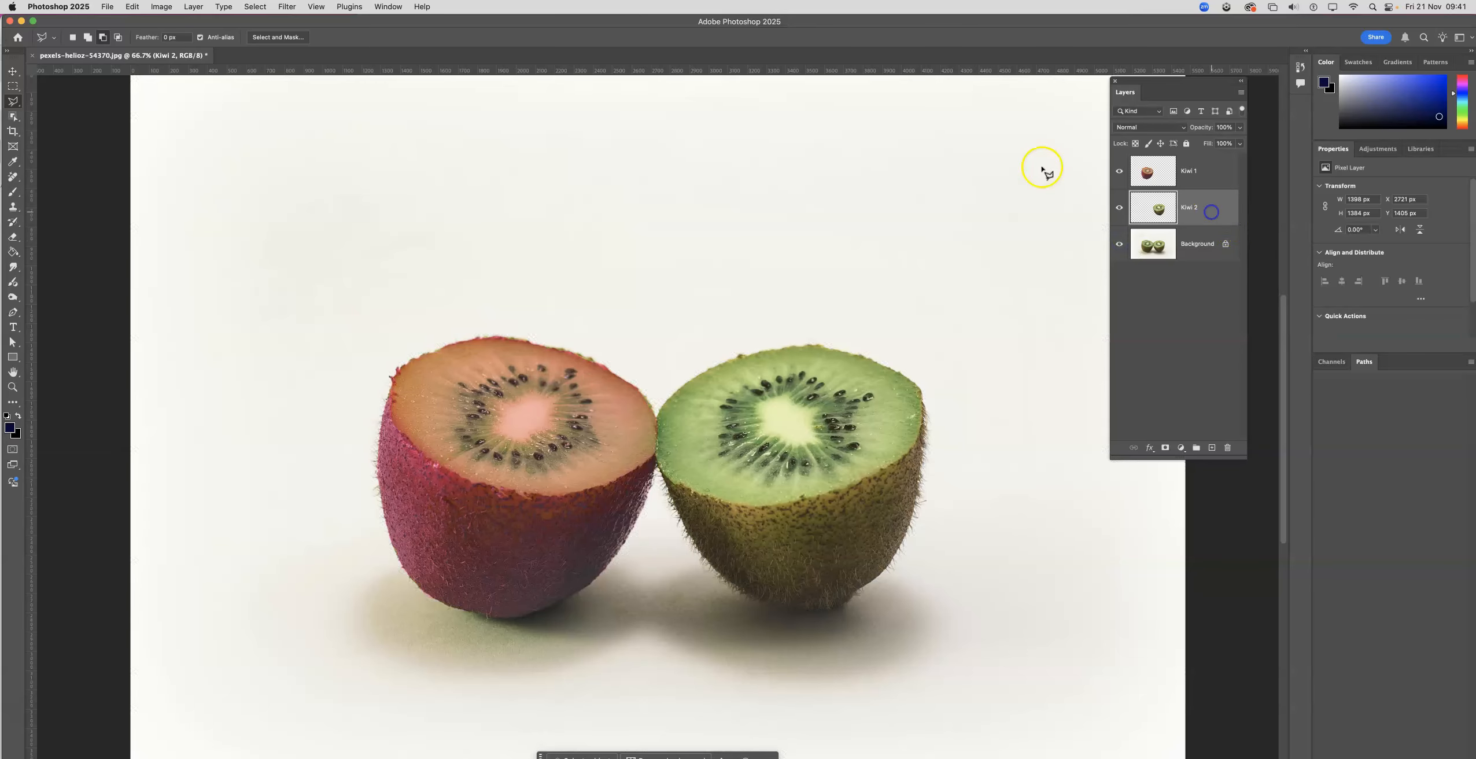
Recolour the Kiwi 2 layer with Hue/Saturation, shifting the hue until the flesh is purple and the skin blue
{"action": "left_click", "coordinate": [162, 7]}
{"action": "mouse_move", "coordinate": [177, 39]}
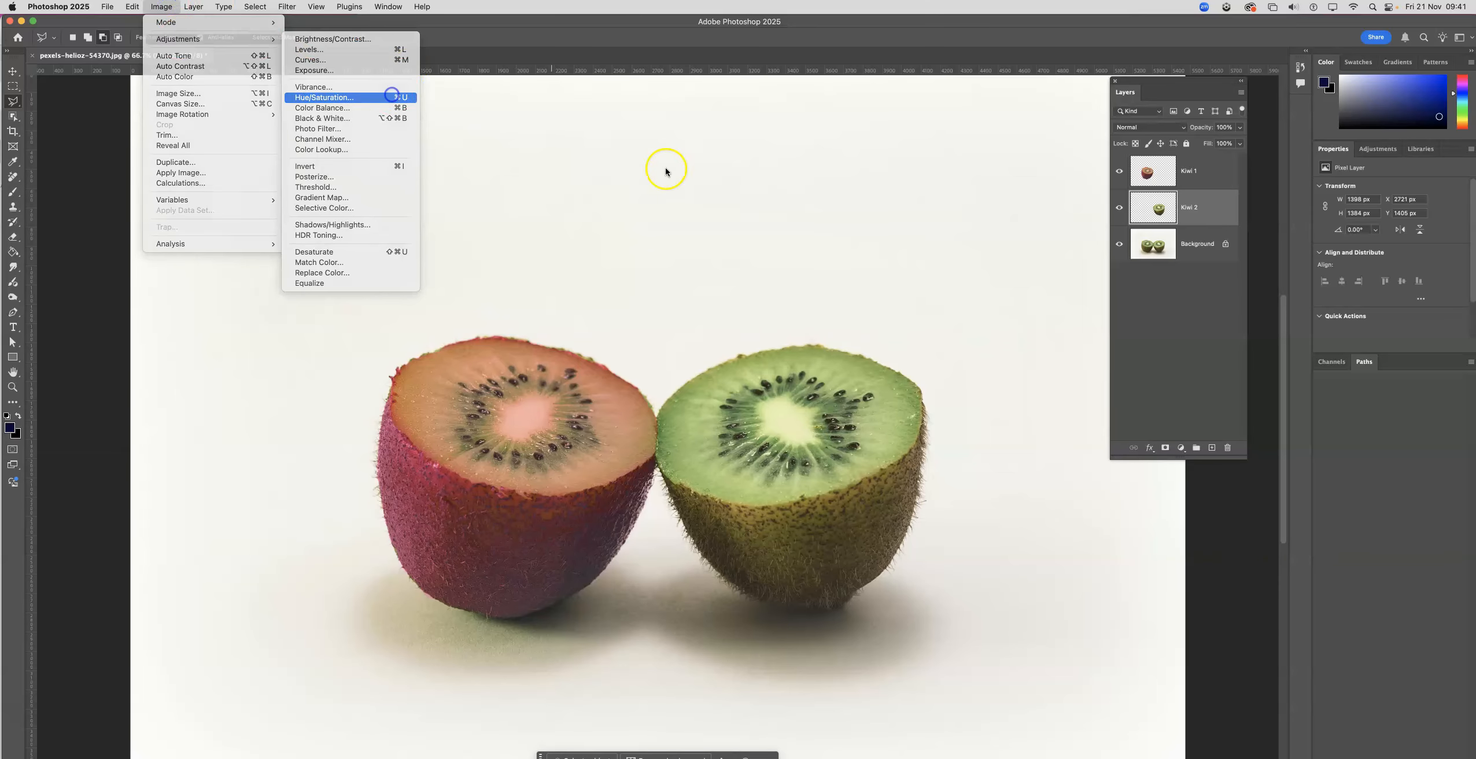
{"action": "left_click", "coordinate": [391, 96]}
{"action": "left_click_drag", "start_coordinate": [1028, 137], "coordinate": [976, 136]}
{"action": "left_click", "coordinate": [1159, 79]}
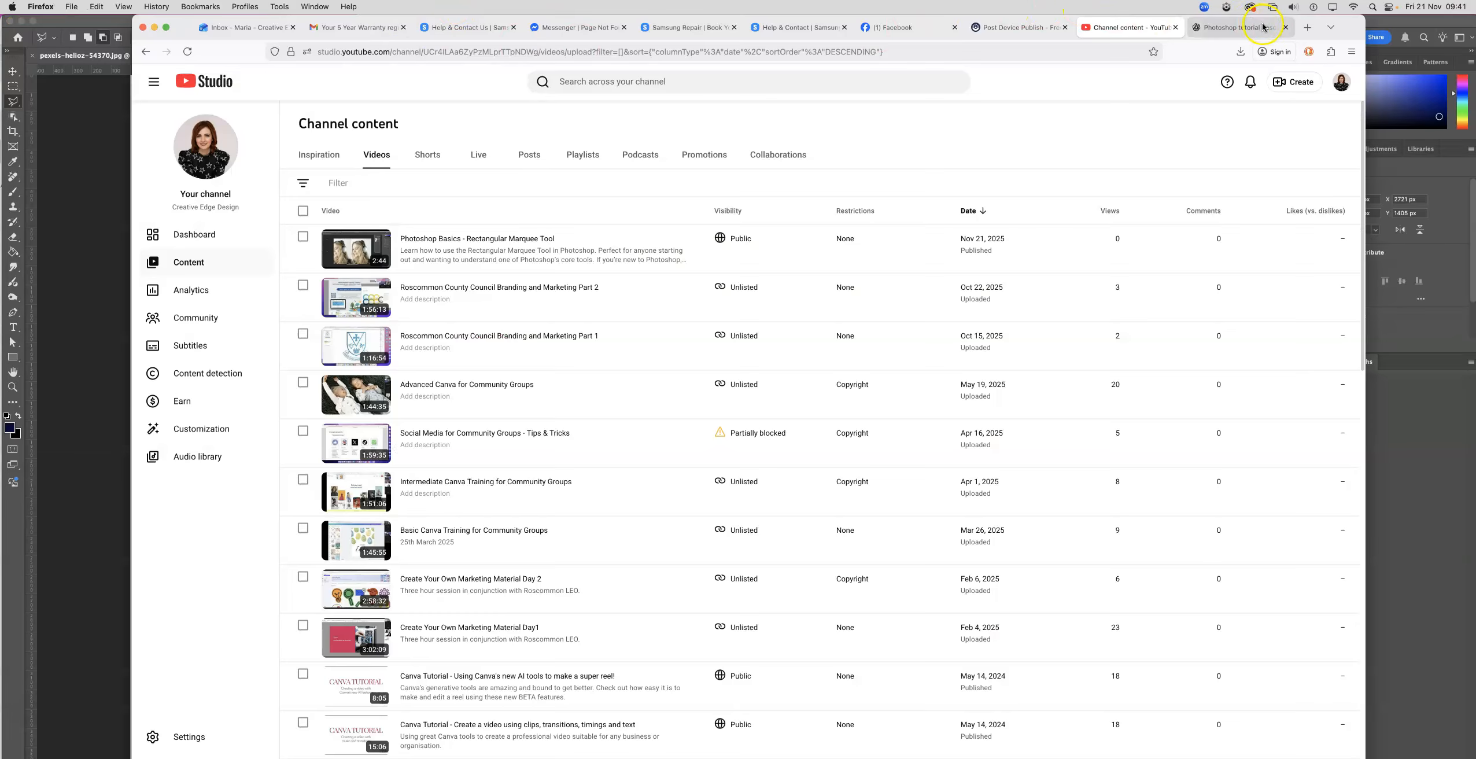
Switch to Firefox and open pexels.com in a new browser tab
{"action": "left_click", "coordinate": [1314, 31]}
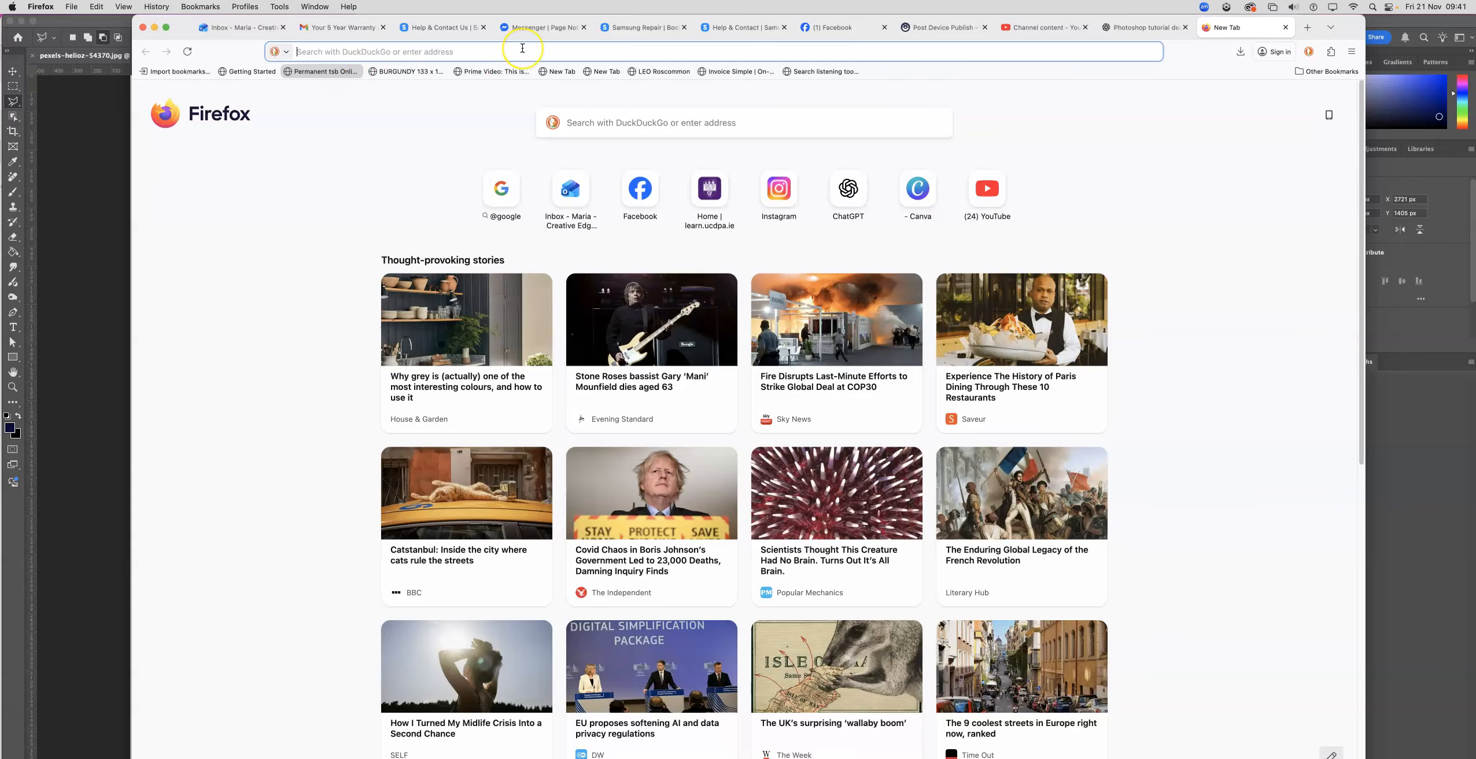
{"action": "type", "text": "pexels.com/"}
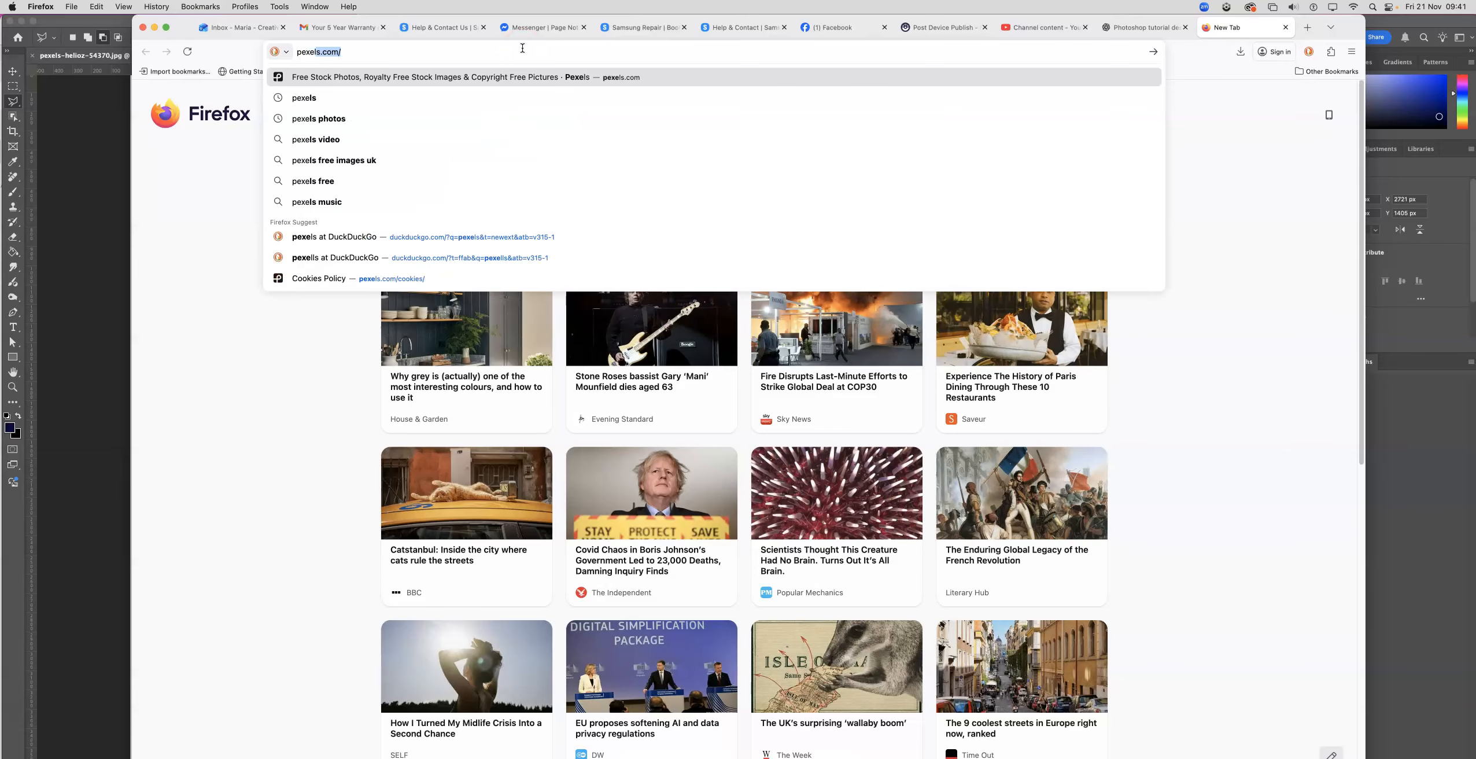
{"action": "key", "text": "Return"}
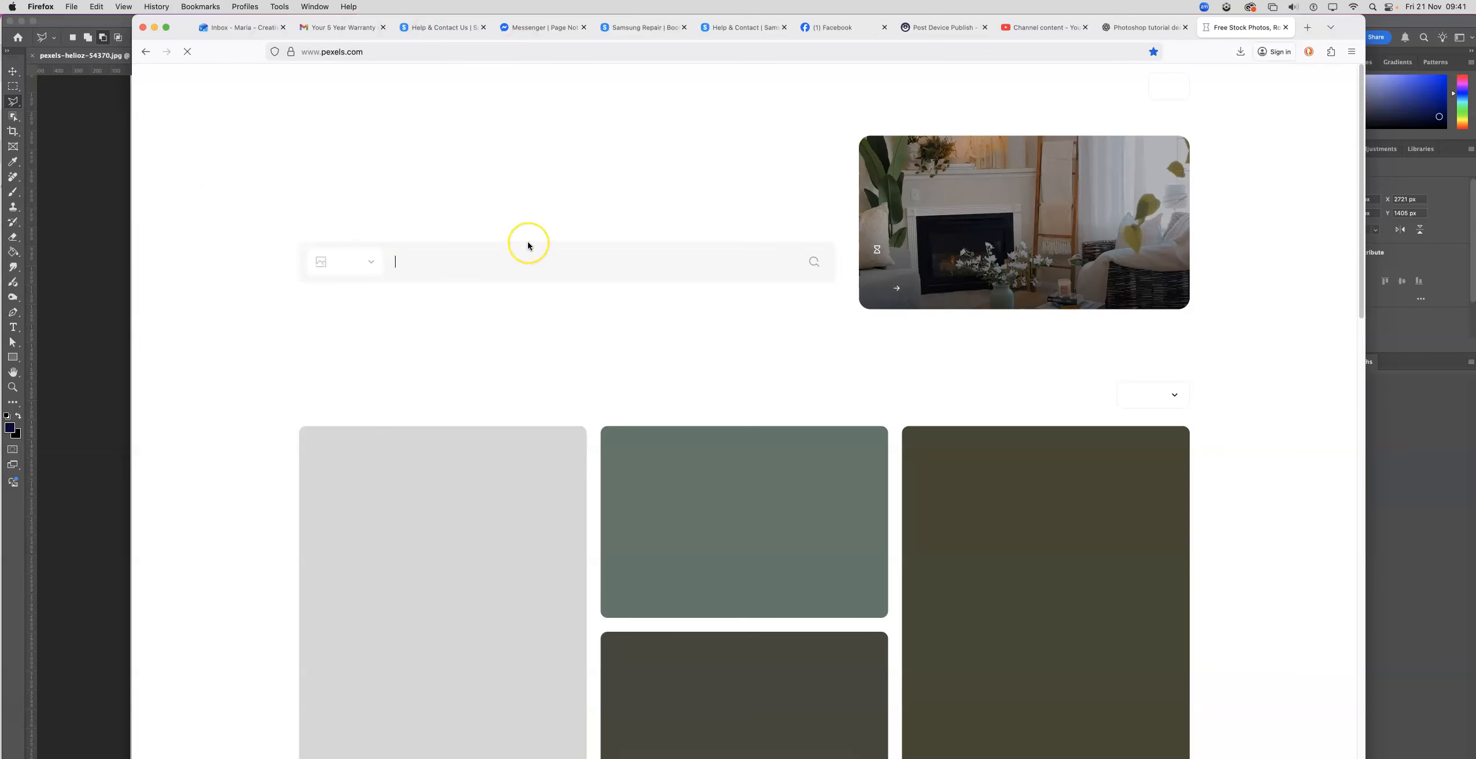
Search the Pexels photos for "background" and download the brown parchment texture
{"action": "type", "text": "ba"}
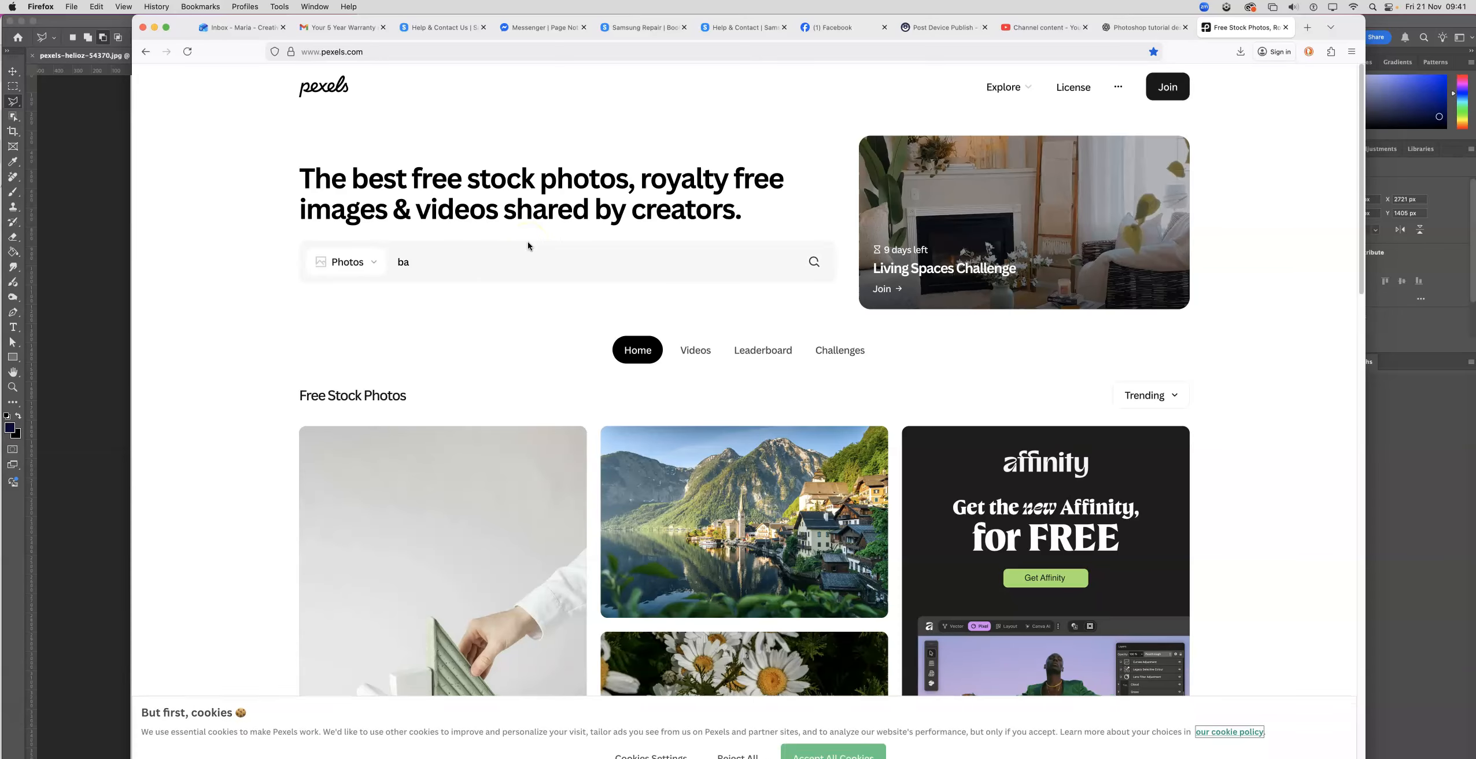
{"action": "left_click", "coordinate": [430, 268]}
{"action": "type", "text": "ckground"}
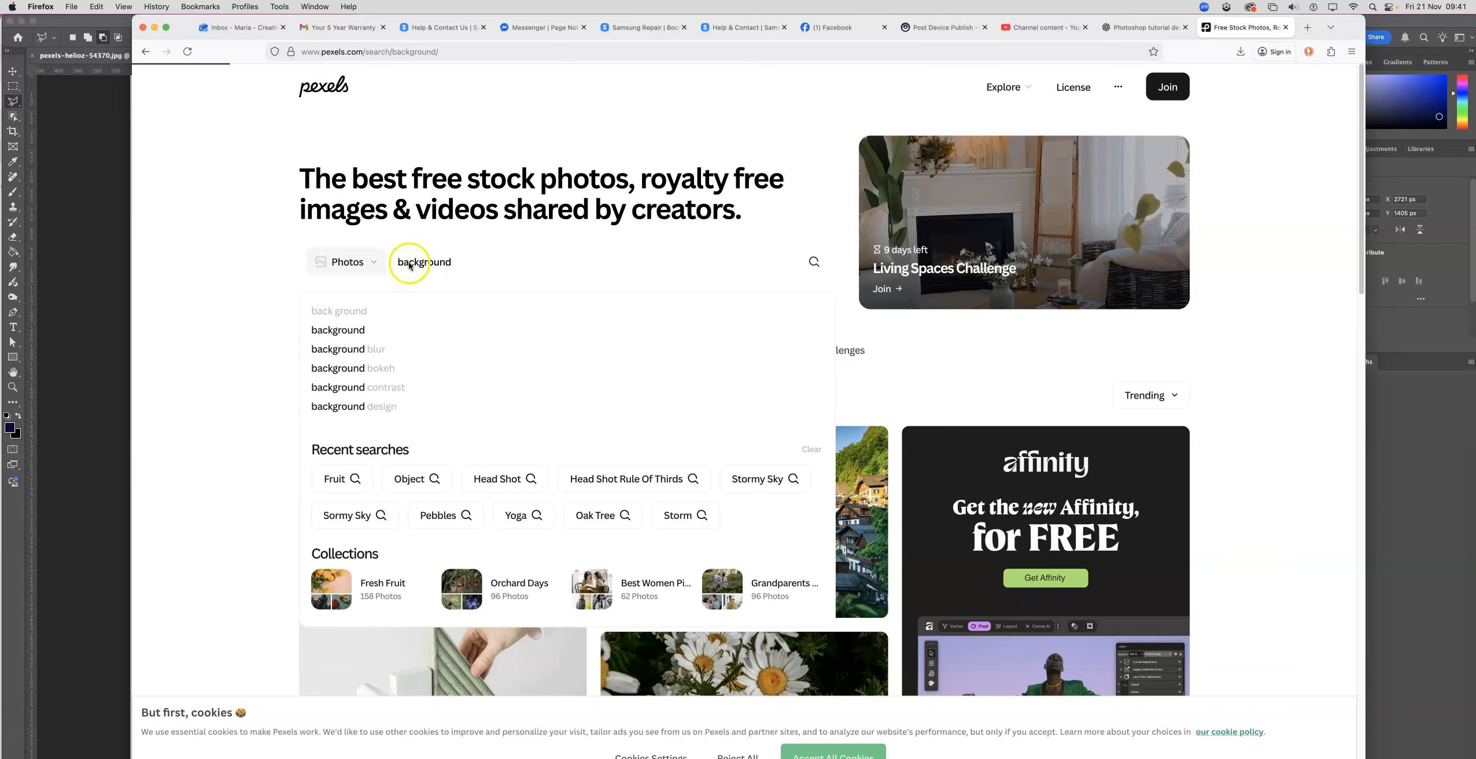
{"action": "key", "text": "Return"}
{"action": "scroll", "coordinate": [683, 296], "scroll_direction": "down", "scroll_amount": 8}
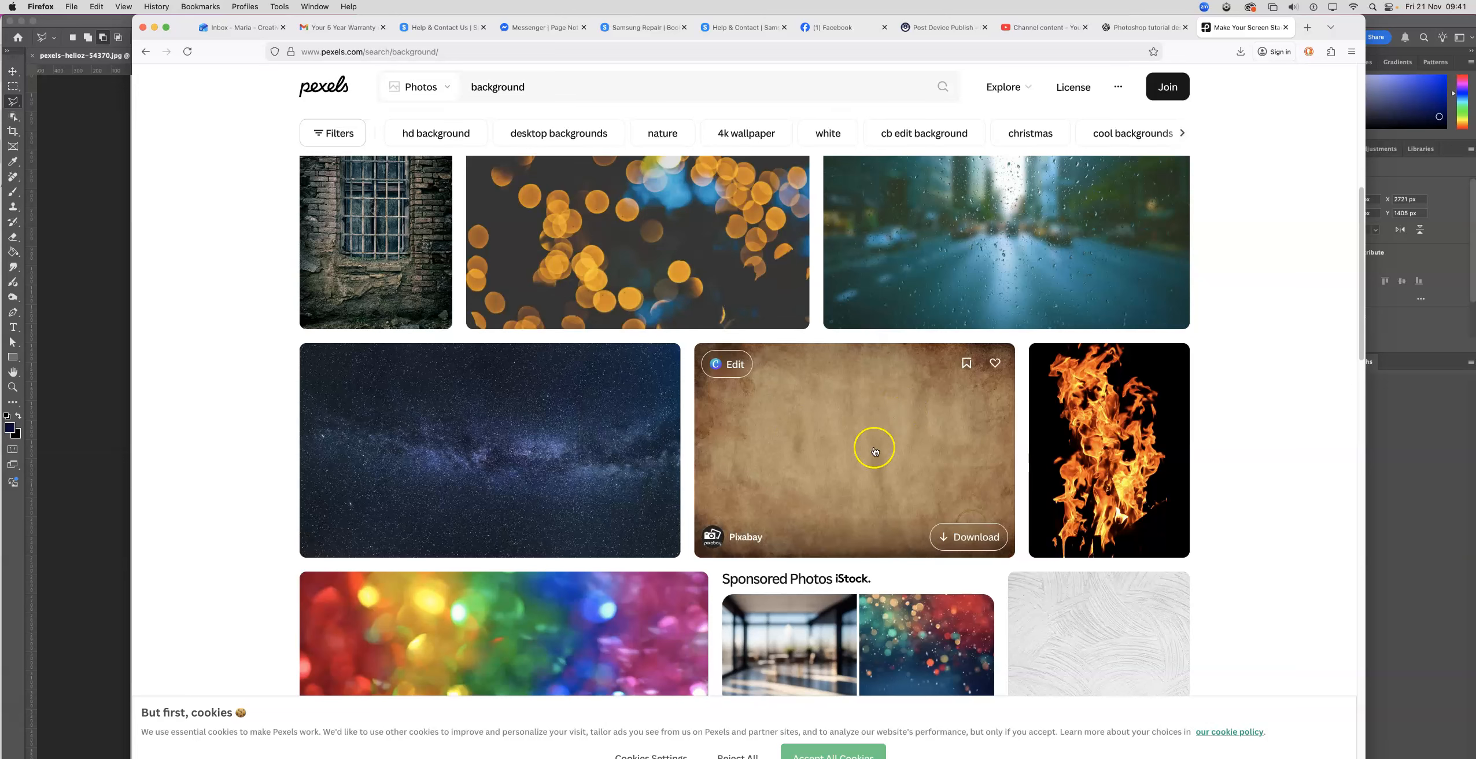
{"action": "left_click", "coordinate": [962, 540]}
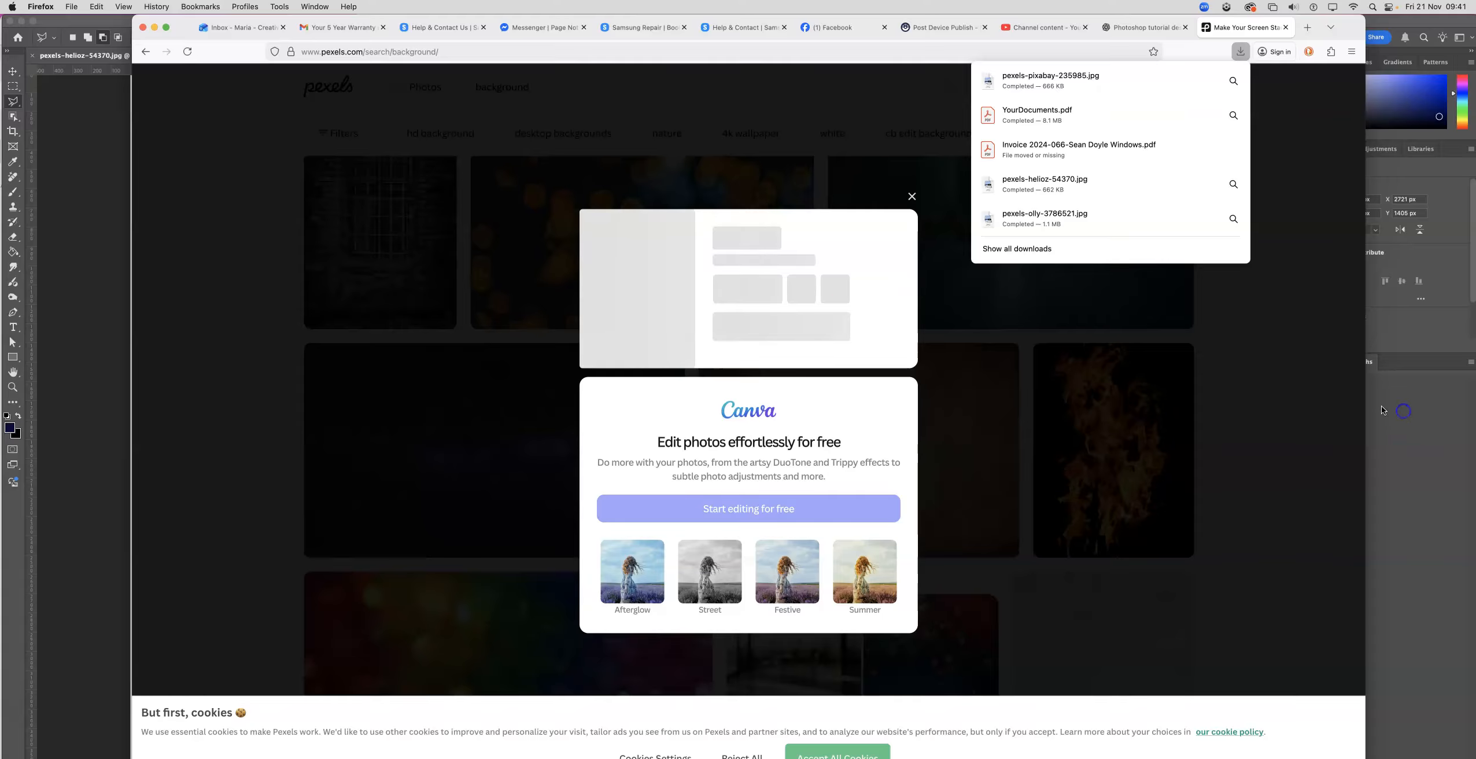
Switch back to Photoshop and place the downloaded Pixabay texture from the Downloads folder as an embedded image
{"action": "key", "text": "super+Tab"}
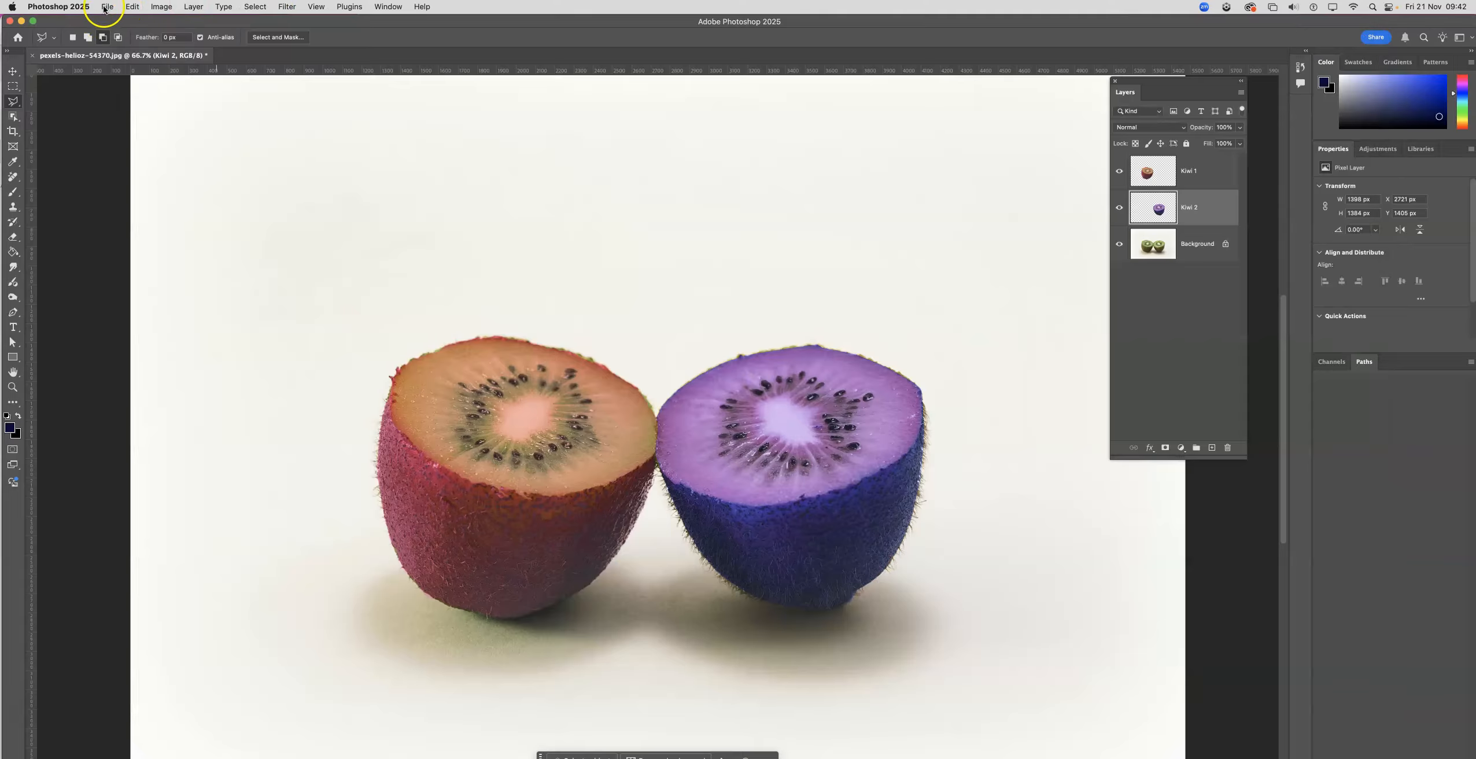
{"action": "left_click", "coordinate": [109, 9]}
{"action": "left_click", "coordinate": [155, 231]}
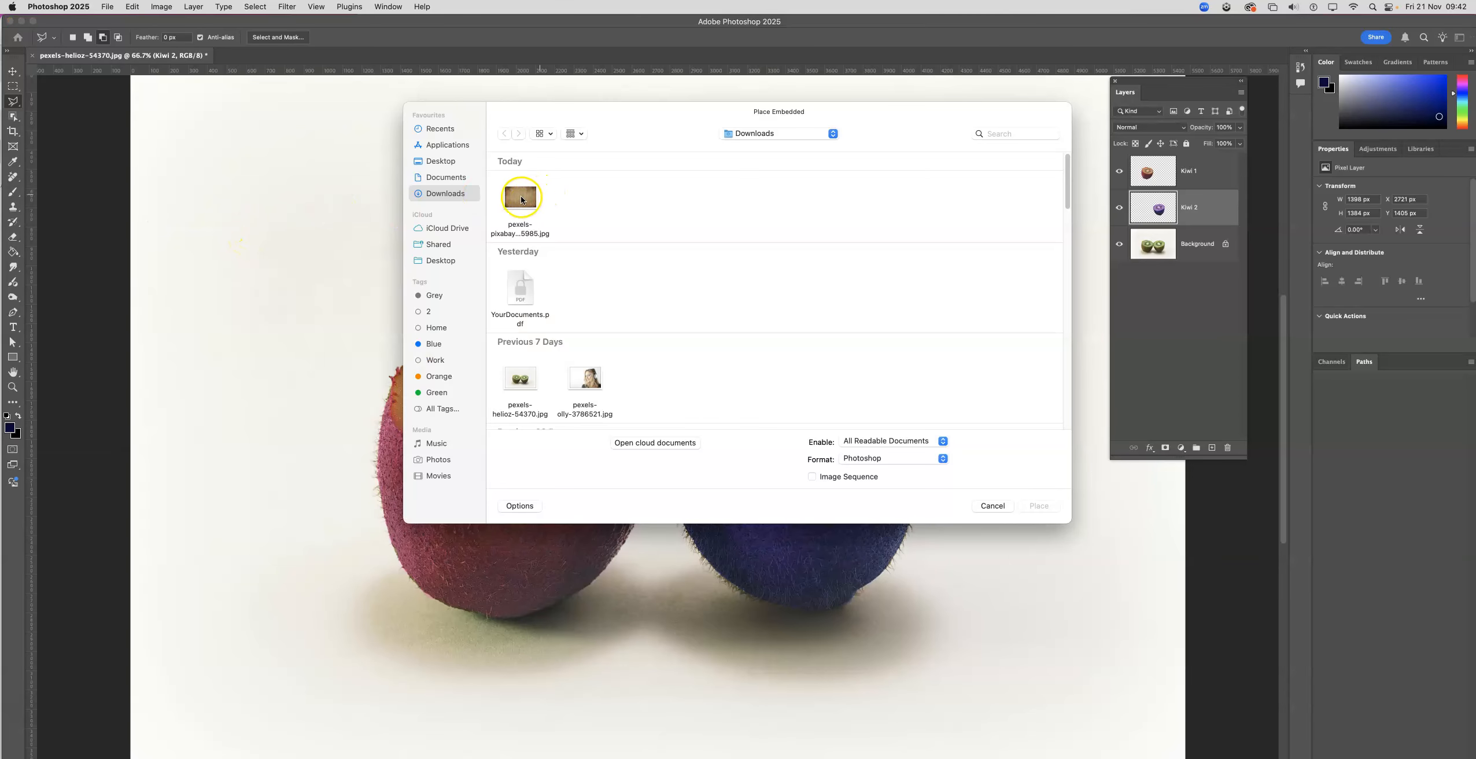
{"action": "double_click", "coordinate": [514, 199]}
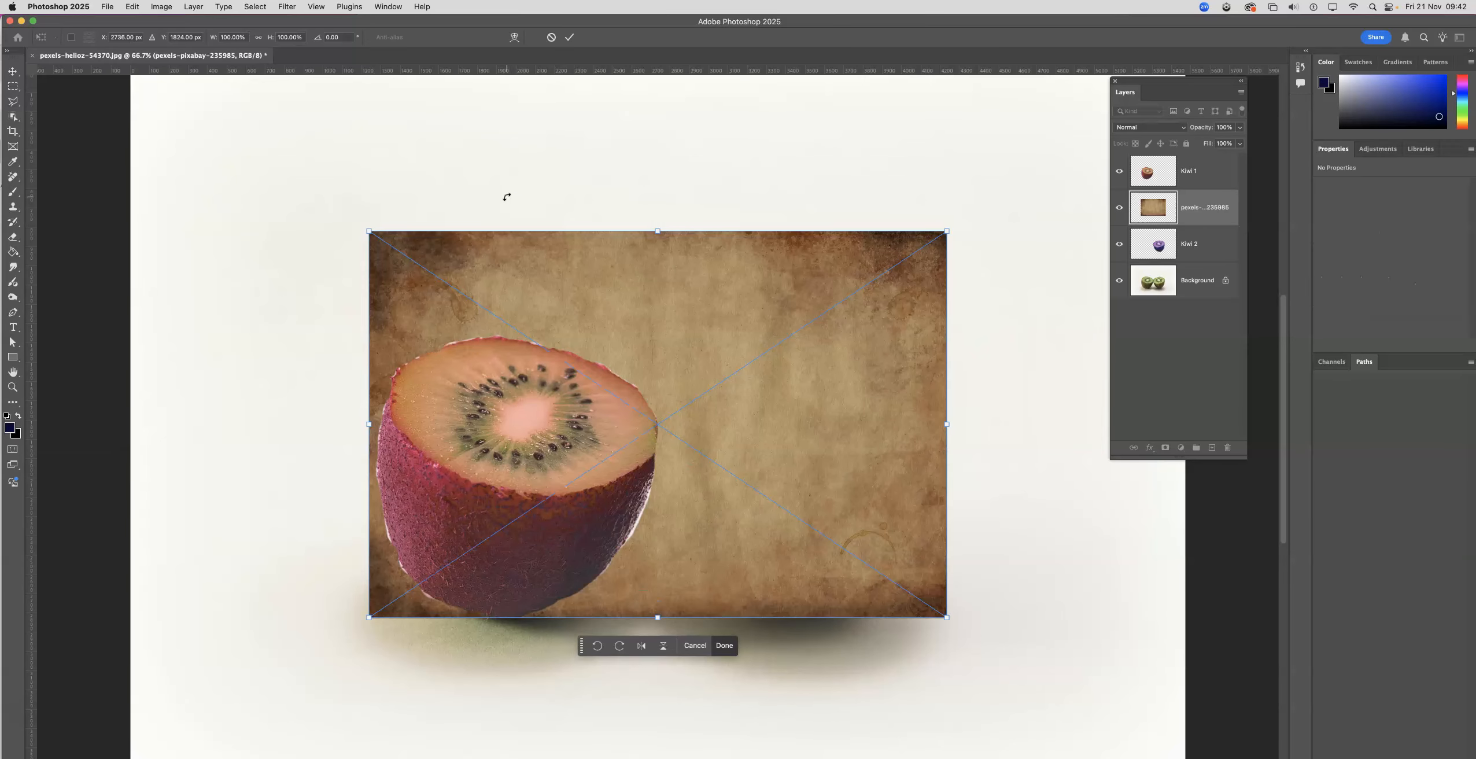
Scale the placed texture to about 183% so it covers the whole canvas, and move its layer directly below Kiwi 2
{"action": "key", "text": "super+minus"}
{"action": "key", "text": "super+minus"}
{"action": "key", "text": "super+minus"}
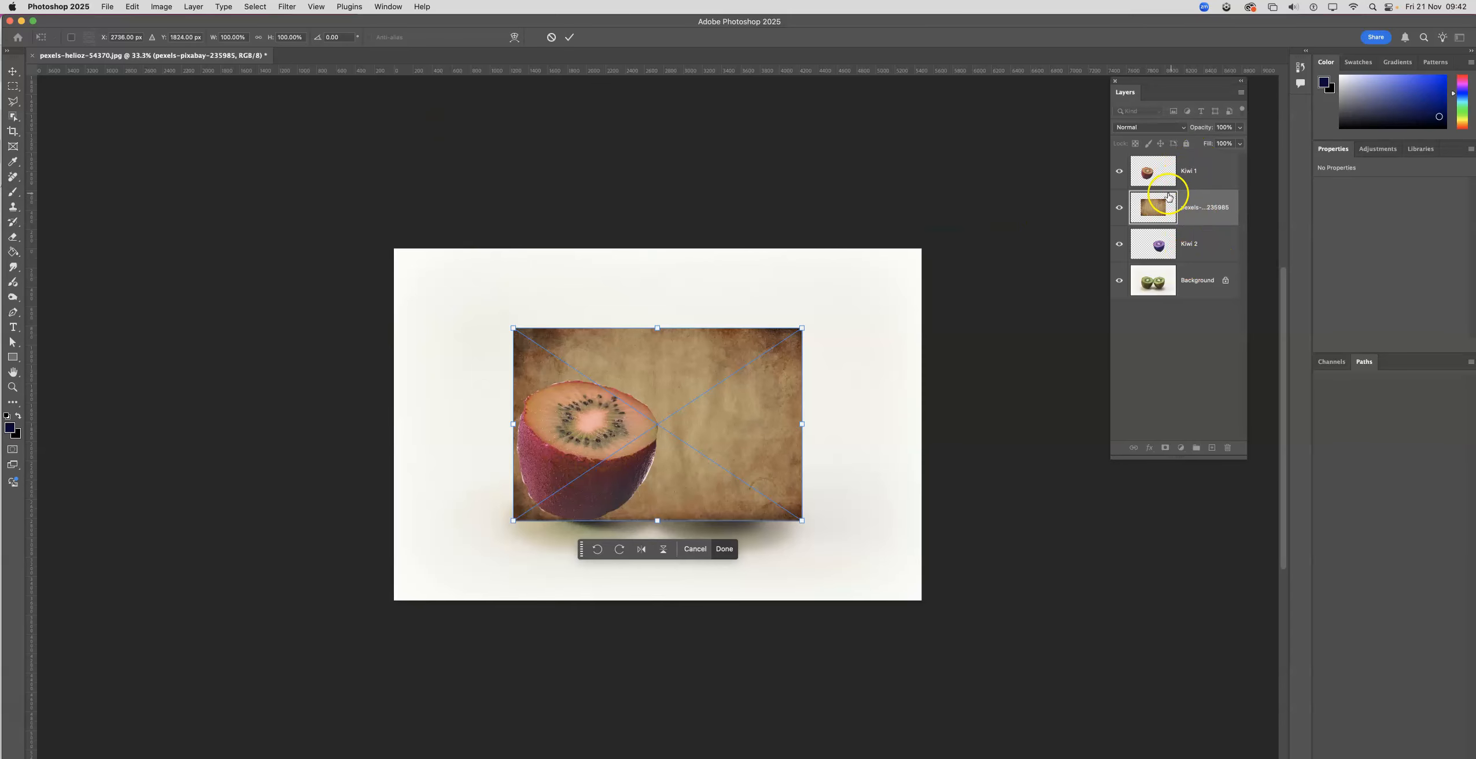
{"action": "left_click_drag", "start_coordinate": [808, 325], "coordinate": [922, 248]}
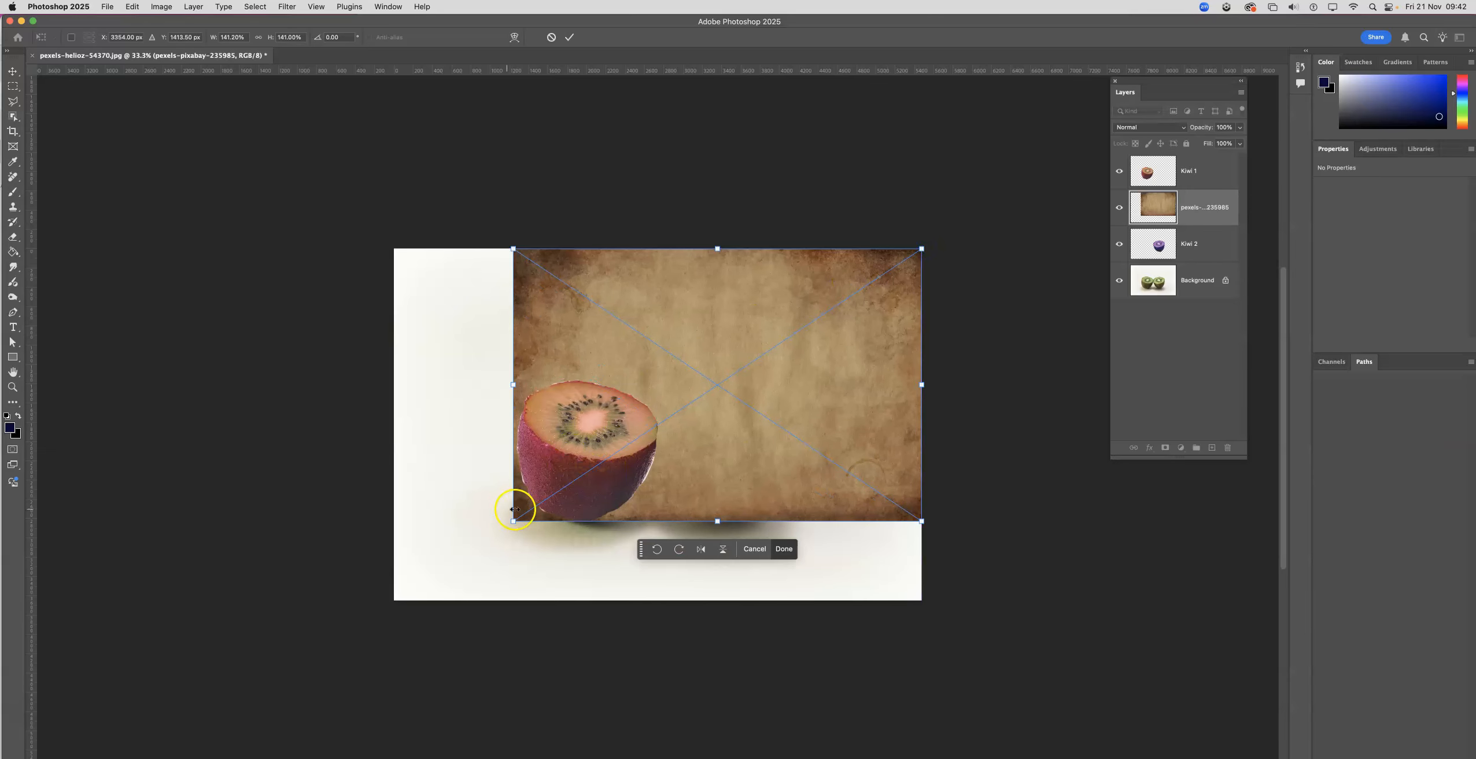
{"action": "left_click_drag", "start_coordinate": [495, 533], "coordinate": [378, 585]}
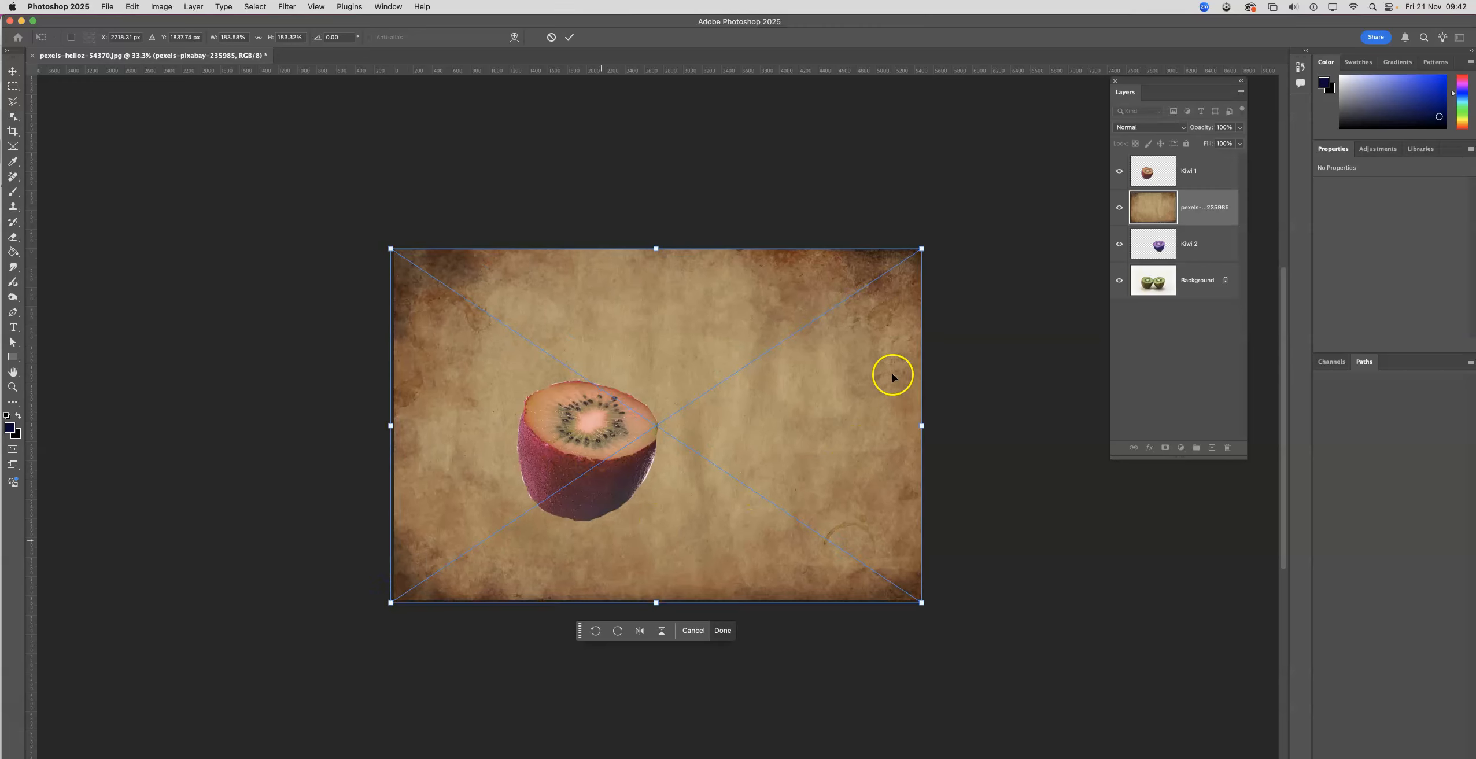
{"action": "left_click", "coordinate": [723, 630]}
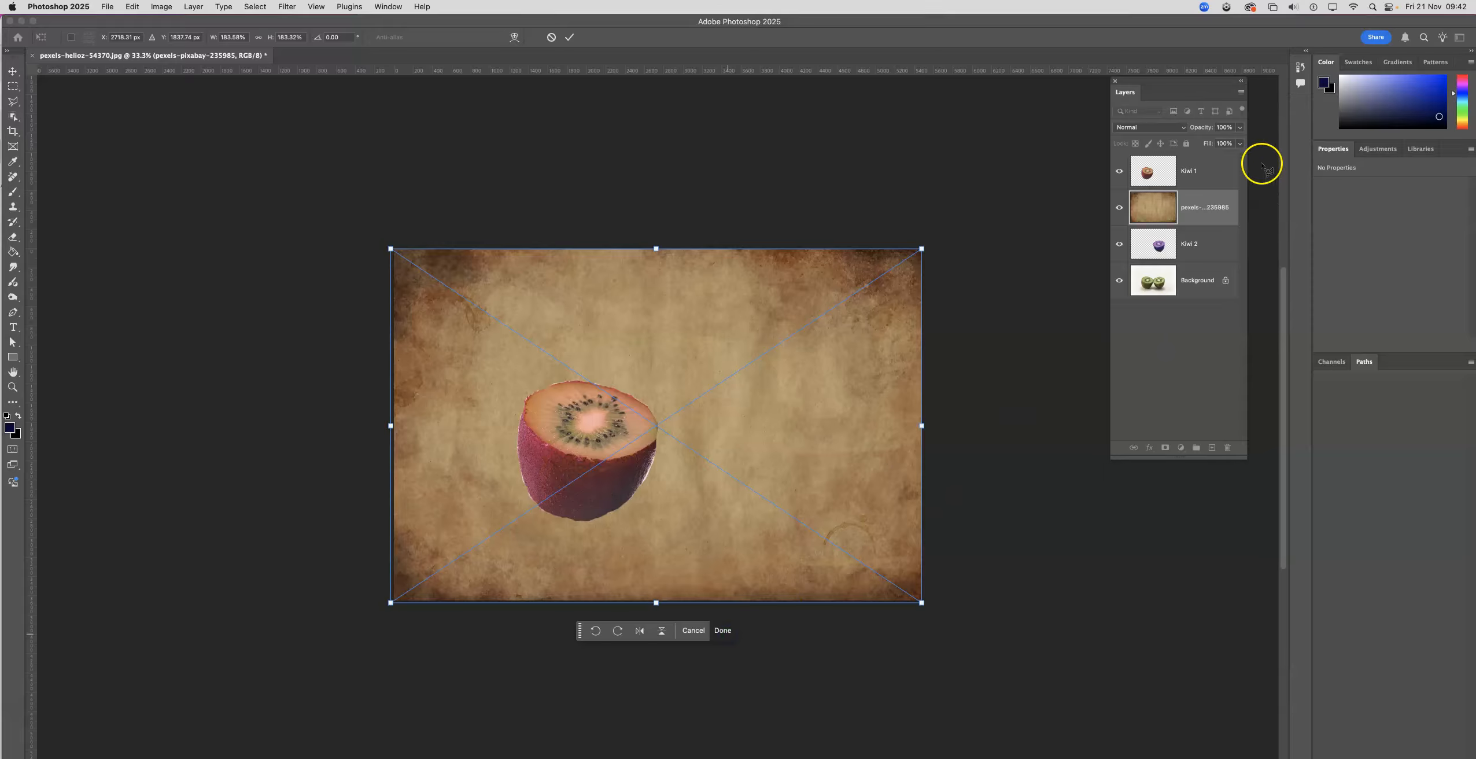
{"action": "left_click_drag", "start_coordinate": [1209, 211], "coordinate": [1208, 255]}
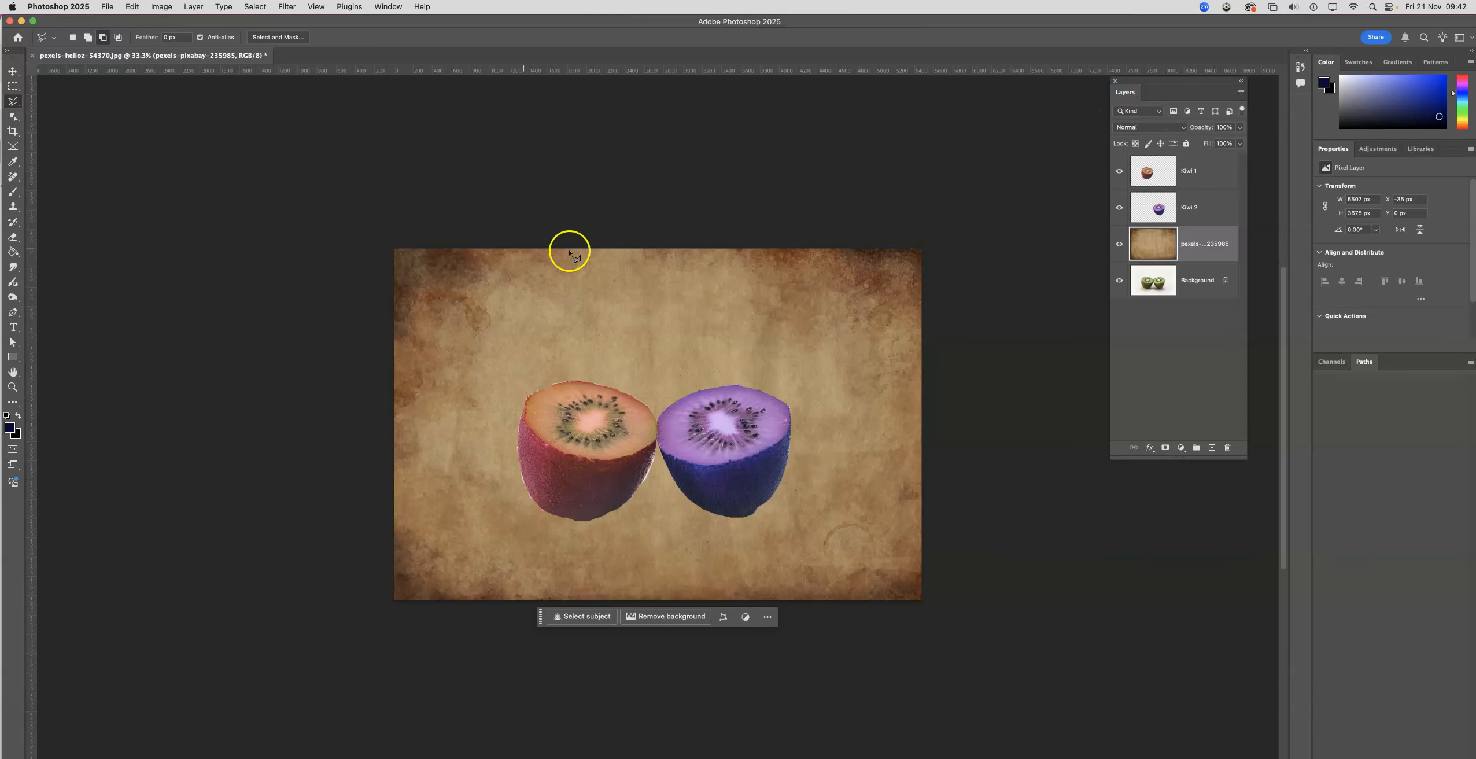
Move the two kiwi halves apart across the upper half of the canvas and place a duplicate of each below them
{"action": "left_click", "coordinate": [12, 71]}
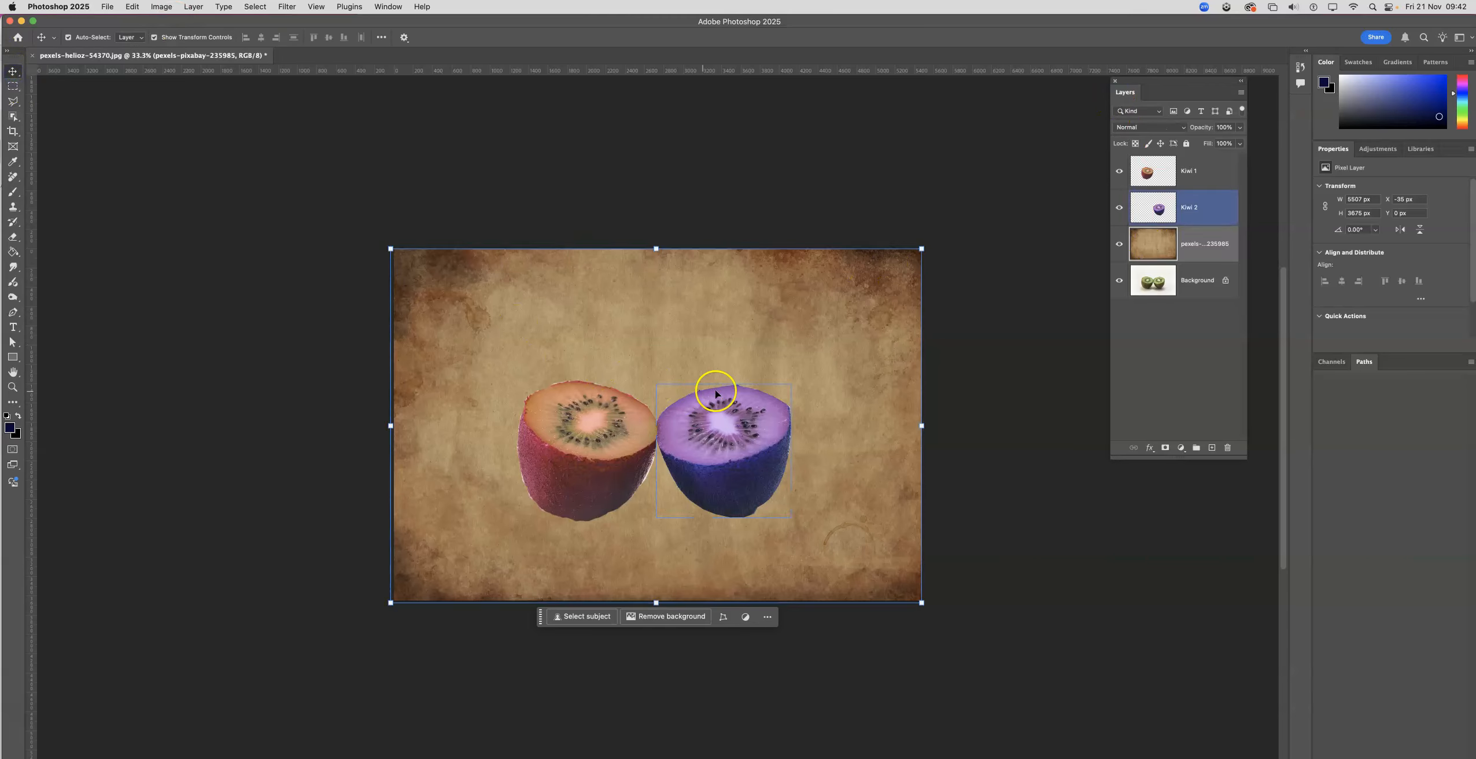
{"action": "left_click_drag", "start_coordinate": [727, 476], "coordinate": [761, 384]}
{"action": "left_click_drag", "start_coordinate": [557, 463], "coordinate": [651, 511]}
{"action": "left_click_drag", "start_coordinate": [783, 347], "coordinate": [834, 482]}
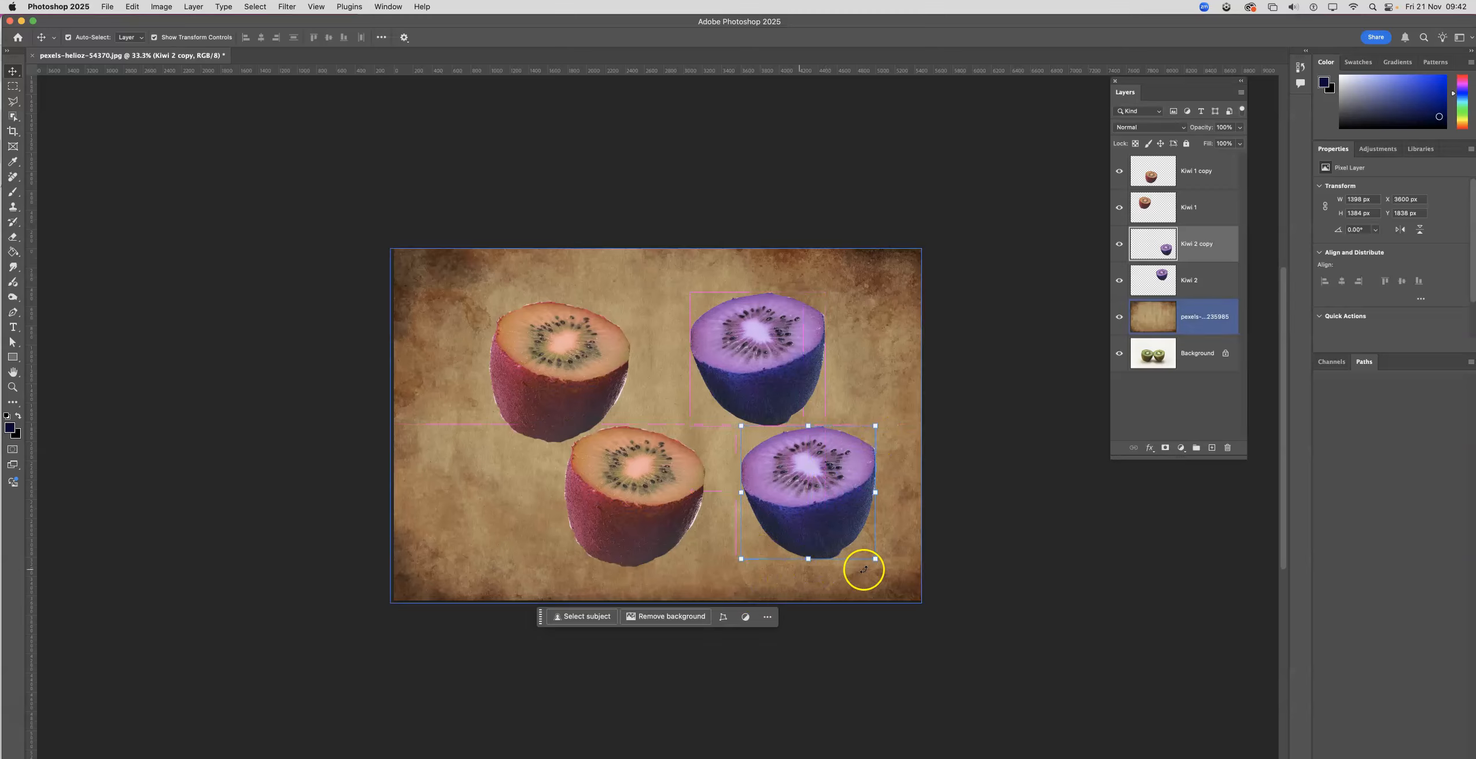
Rotate the lower purple kiwi copy about 90° counterclockwise so its cut face points left
{"action": "left_click_drag", "start_coordinate": [886, 567], "coordinate": [904, 437]}
{"action": "left_click", "coordinate": [605, 526]}
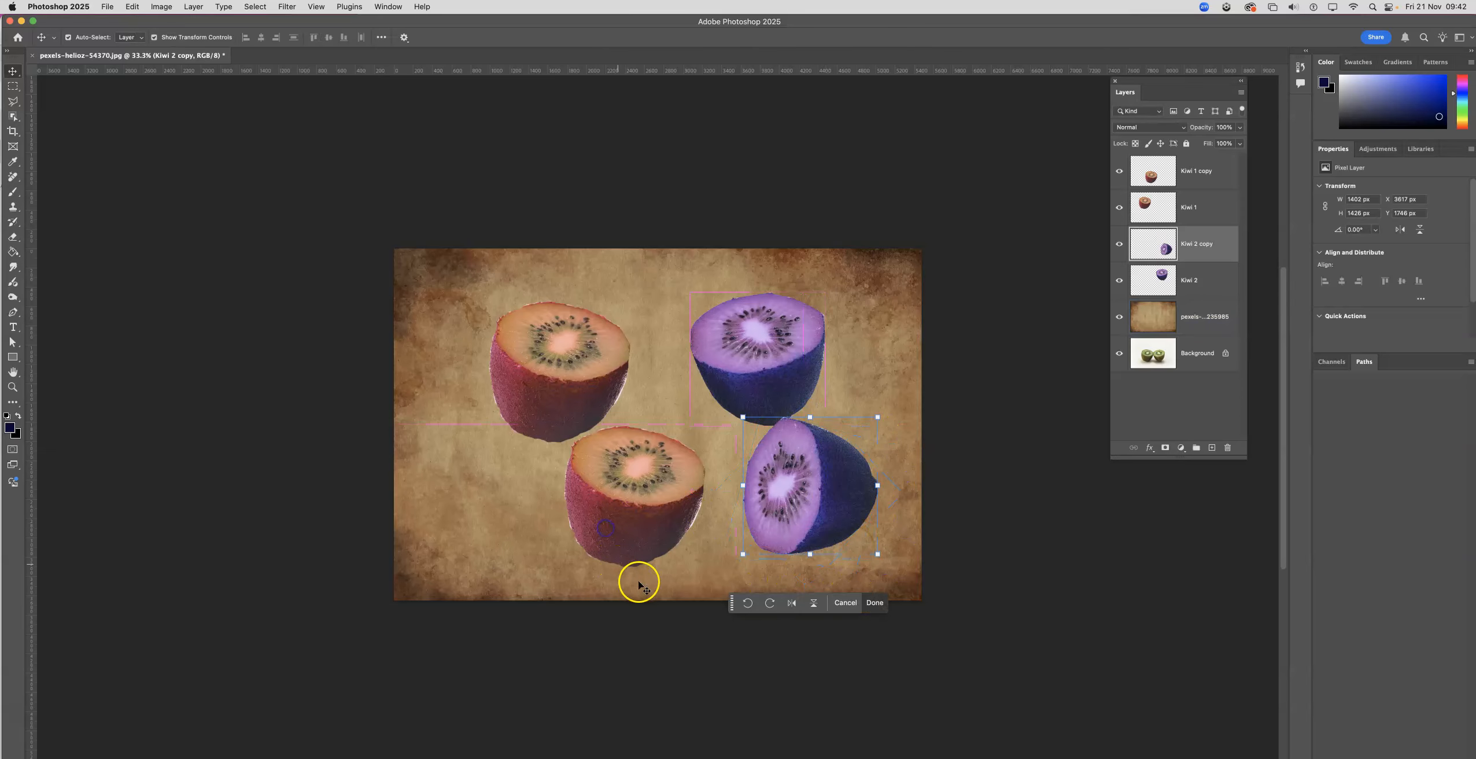
Rotate the lower red kiwi copy about 90° clockwise so its cut face points right, and deselect all layers
{"action": "left_click", "coordinate": [670, 495]}
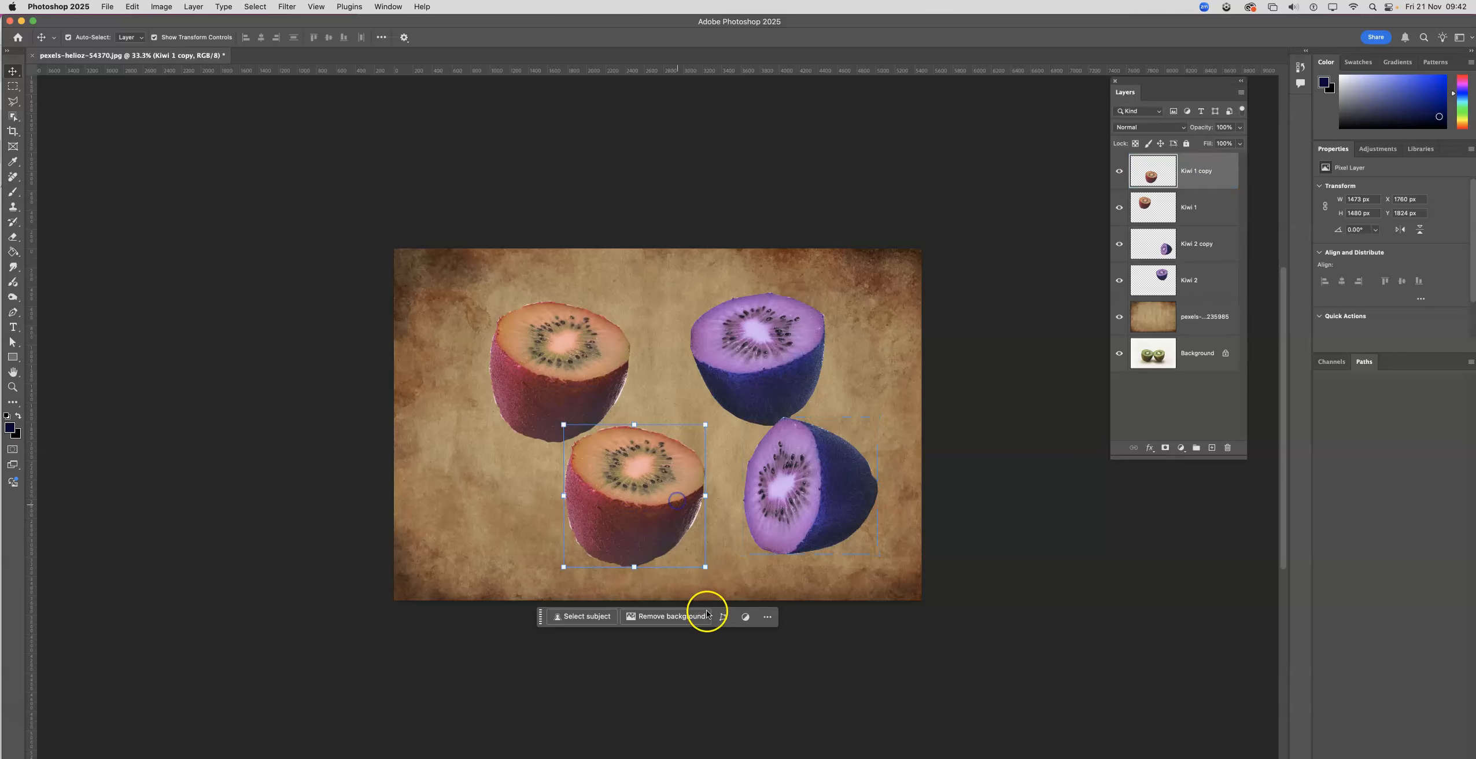
{"action": "left_click_drag", "start_coordinate": [706, 566], "coordinate": [737, 512]}
{"action": "key", "text": "super+z"}
{"action": "left_click", "coordinate": [479, 562]}
{"action": "left_click_drag", "start_coordinate": [479, 562], "coordinate": [558, 586]}
{"action": "left_click", "coordinate": [701, 601]}
{"action": "left_click", "coordinate": [727, 676]}
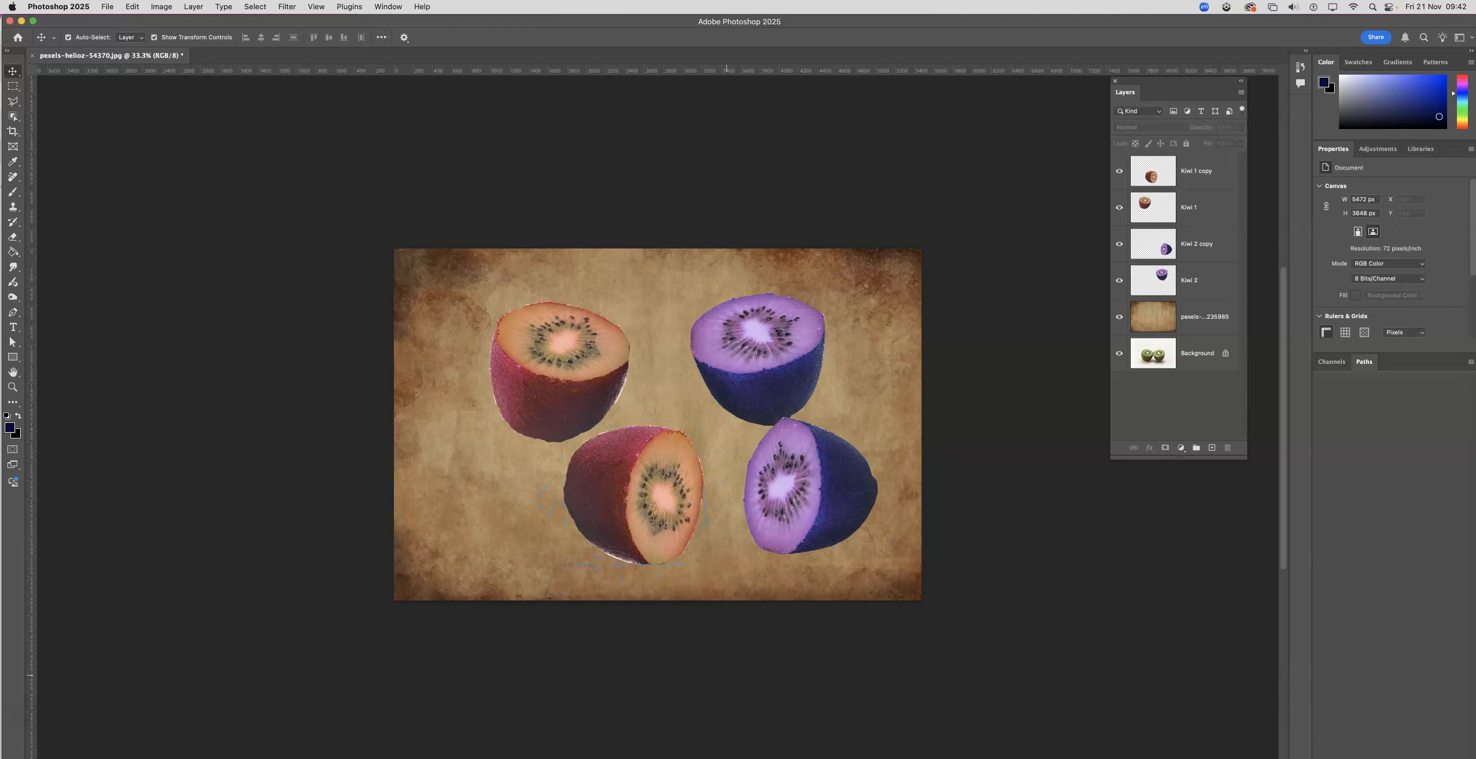